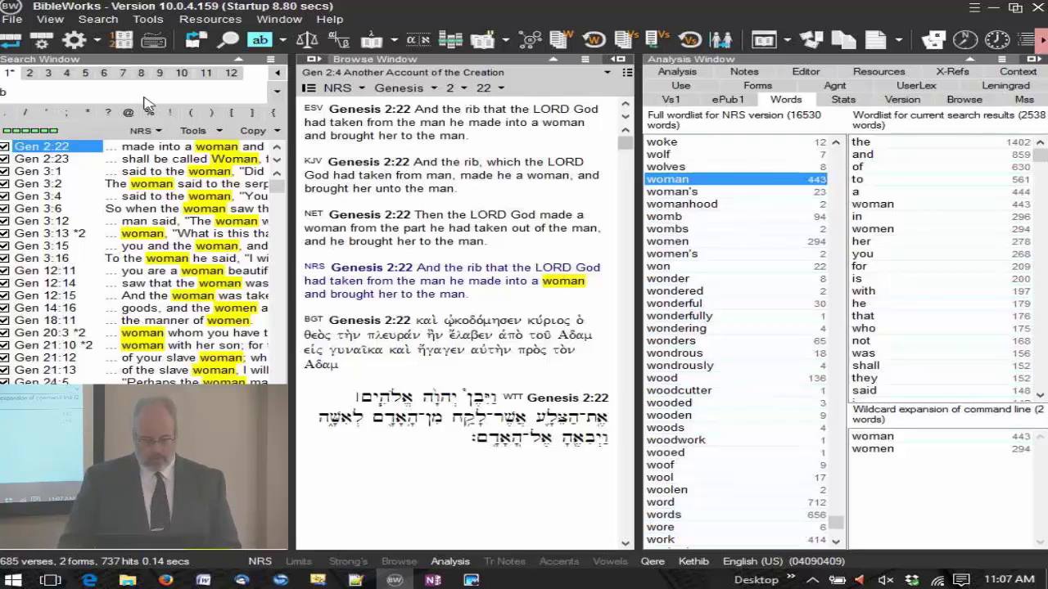
# Add the BGM morphology version to the Genesis 2:22 browse display and bring its full tagged text into view
pyautogui.write('gm')
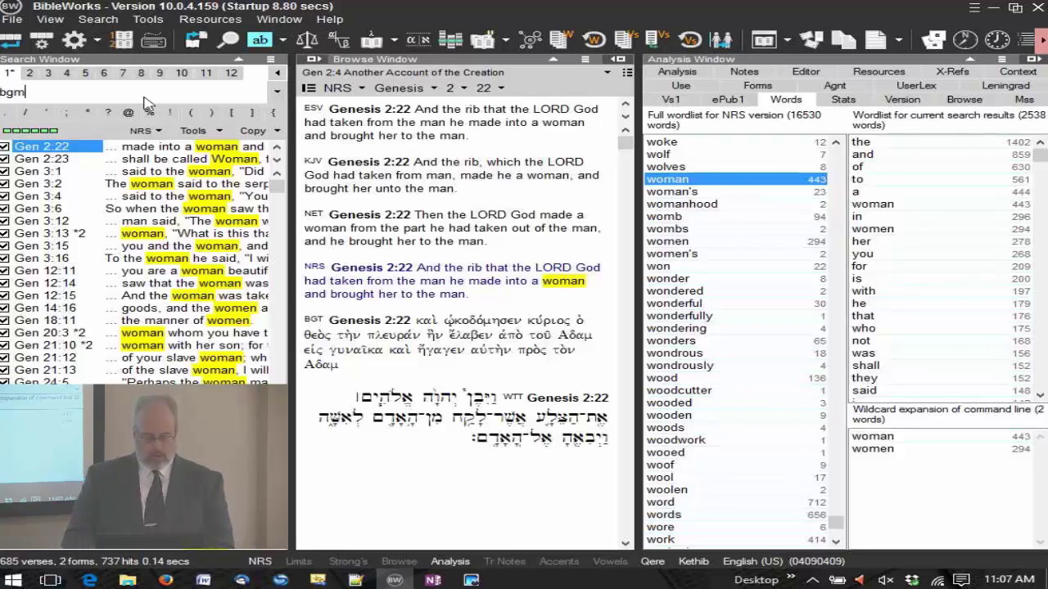
pyautogui.press('Return')
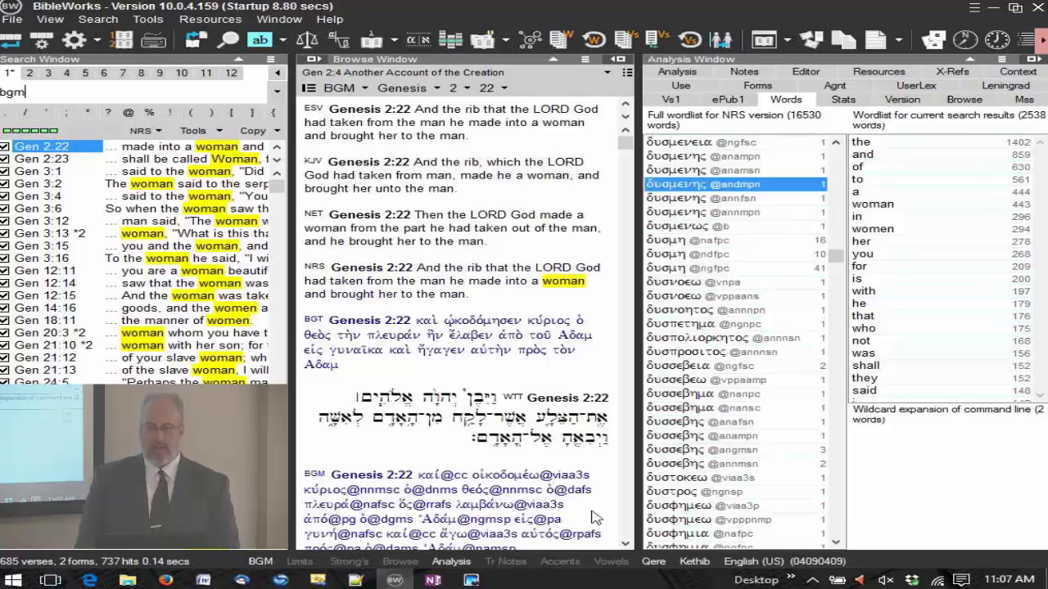
pyautogui.click(626, 544)
pyautogui.click(626, 544)
pyautogui.click(626, 544)
pyautogui.click(627, 545)
pyautogui.click(626, 545)
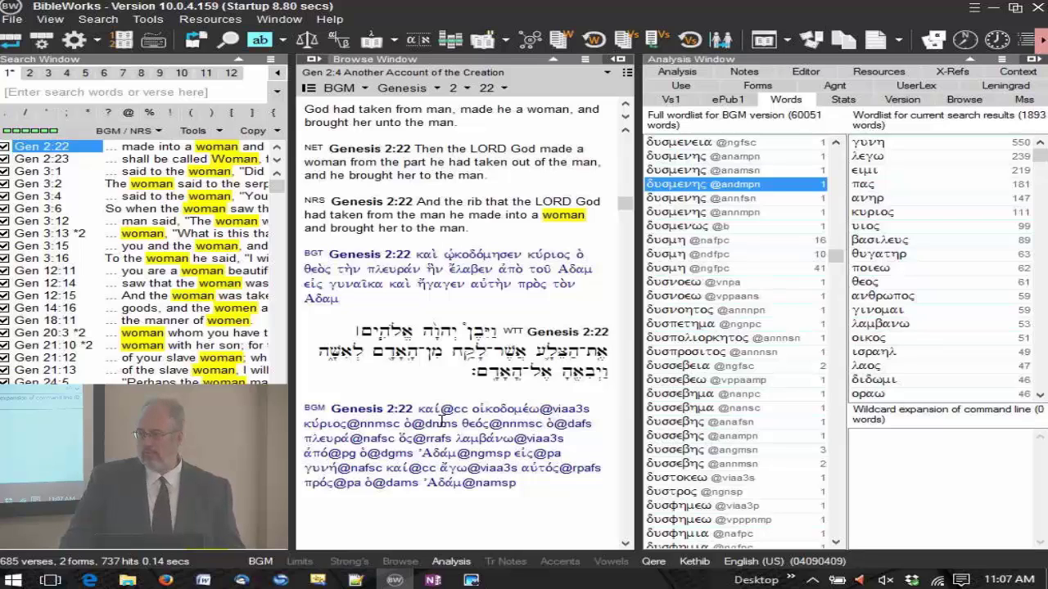
# Compare the first word καί in the BGT text of Genesis 2:22 with its tagged BGM form καί@cc, highlighting the tagged form
pyautogui.click(320, 252)
pyautogui.click(313, 406)
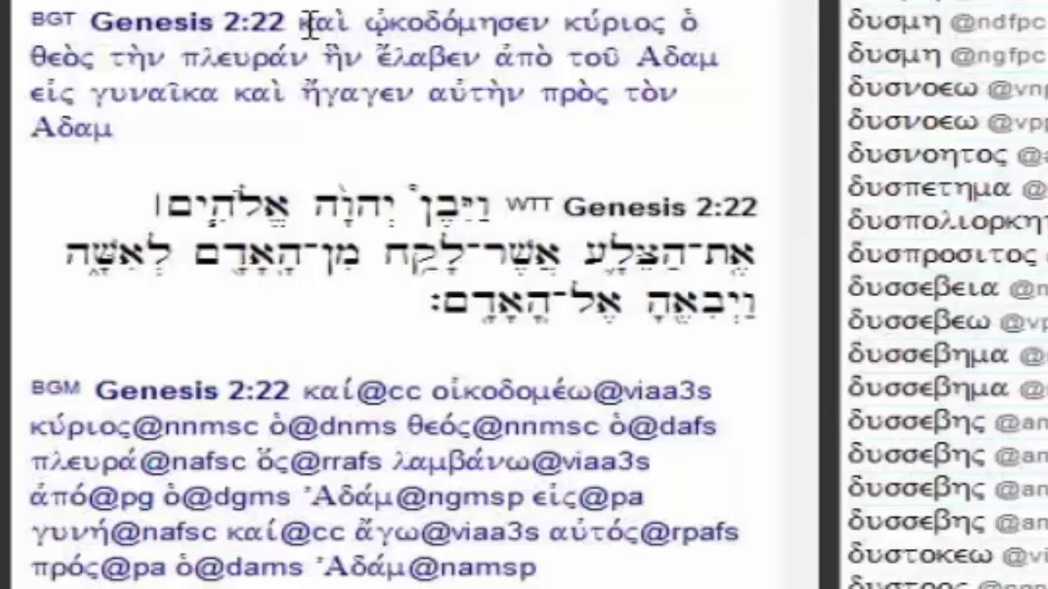
pyautogui.click(307, 26)
pyautogui.click(314, 398)
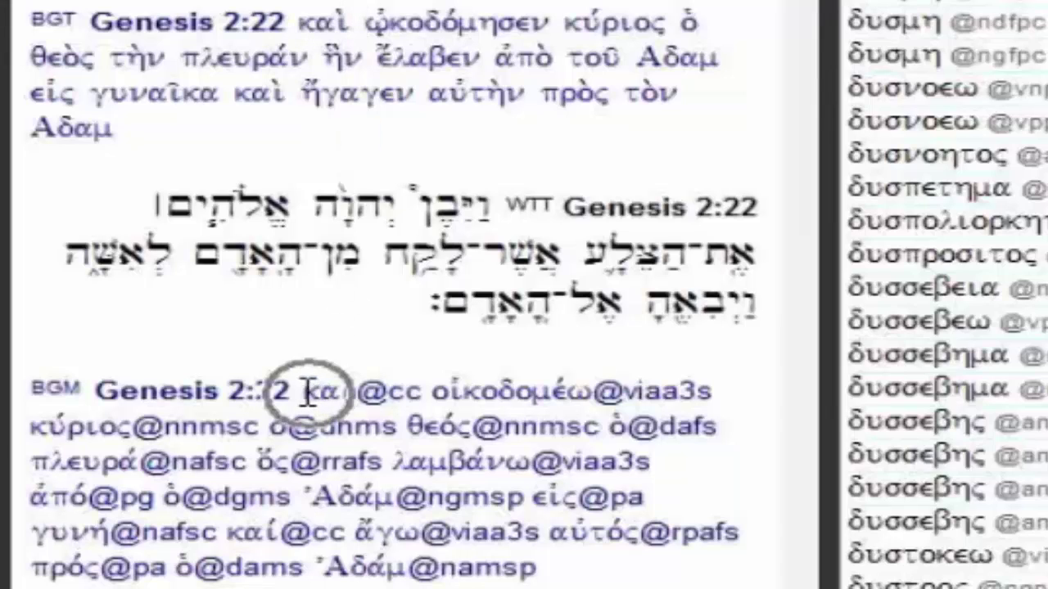
pyautogui.moveTo(417, 383); pyautogui.dragTo(420, 394)
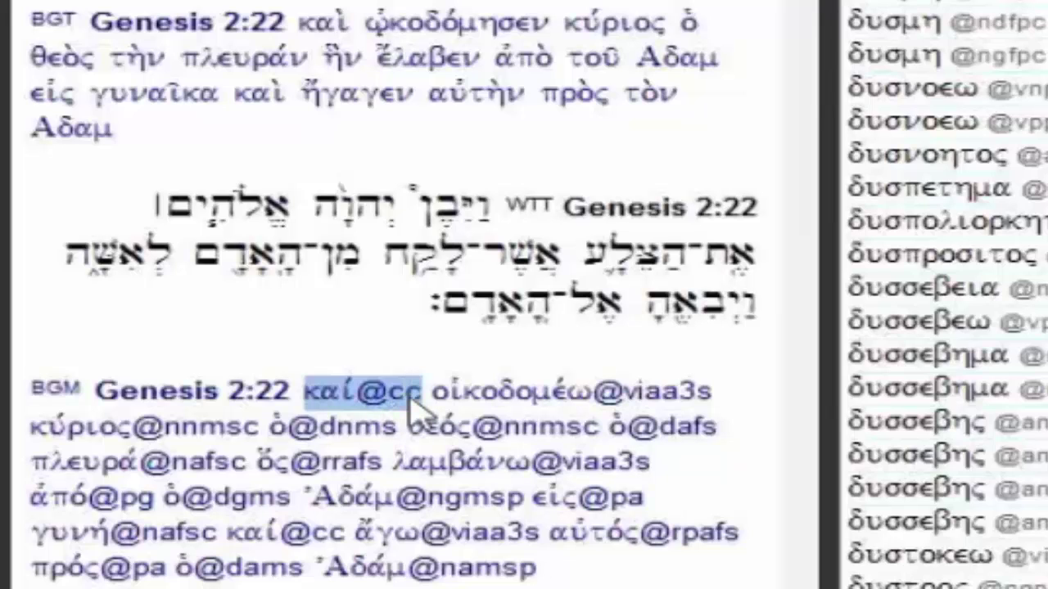
# Open the help contents and go through the Morphological Code Tables to the BibleWorks Greek Coding Scheme
pyautogui.click(331, 18)
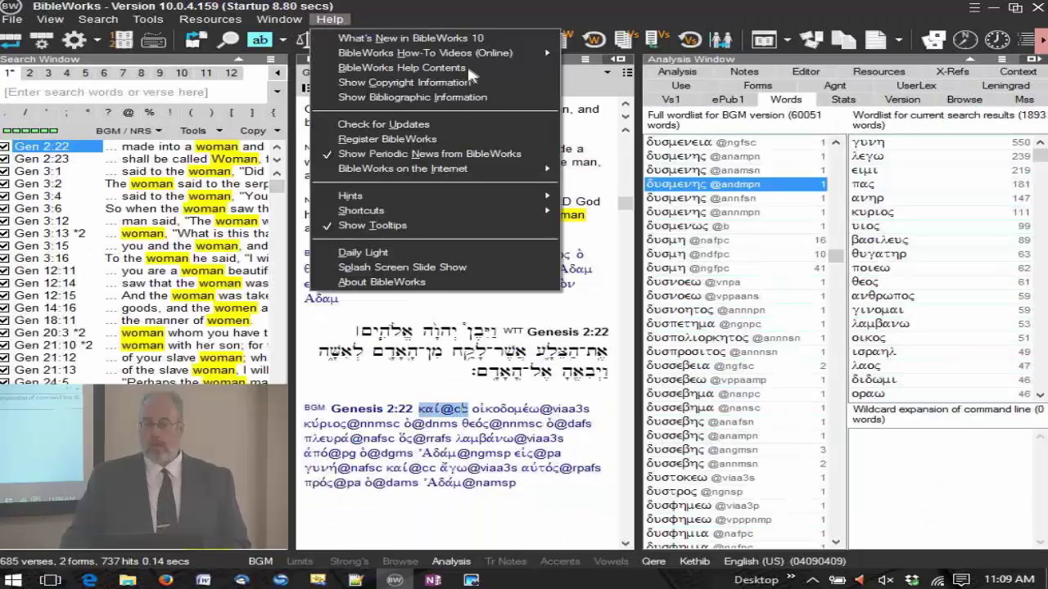
pyautogui.click(465, 67)
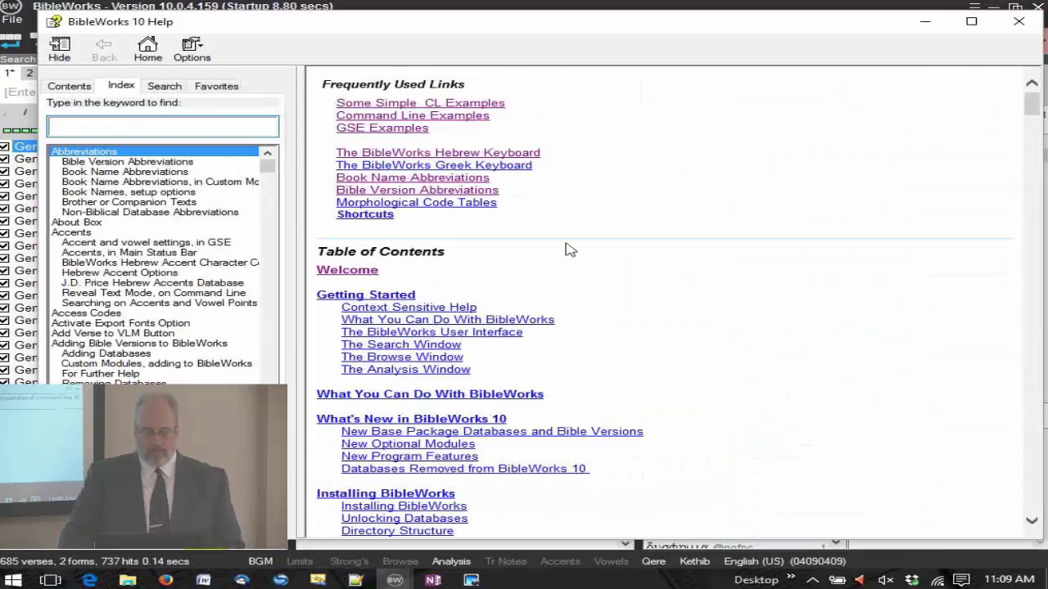
pyautogui.click(426, 205)
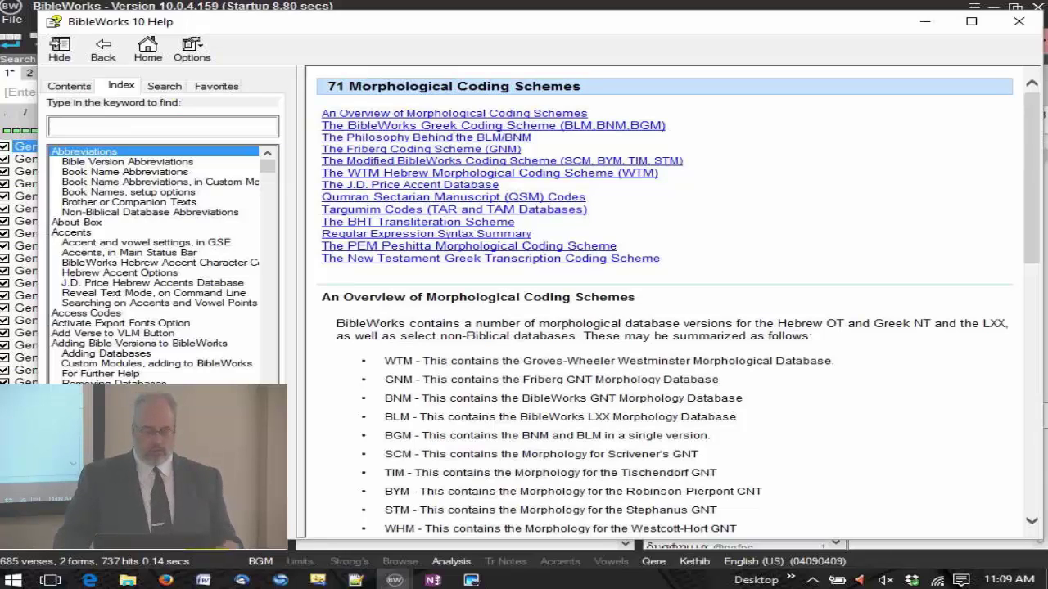
pyautogui.click(595, 127)
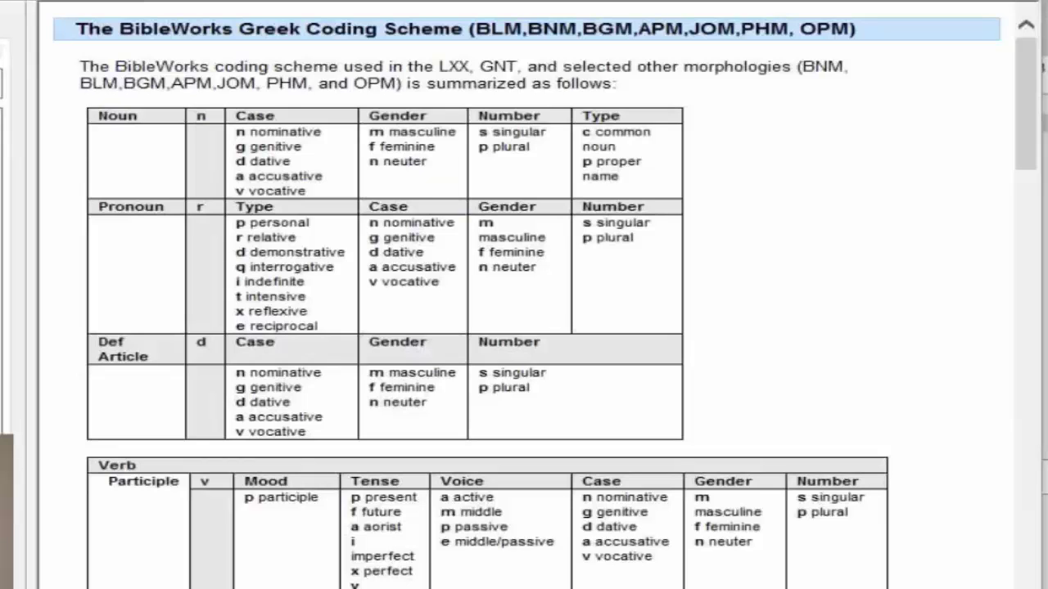
# Review the Greek coding tables from nouns and verbs through conjunctions and particles, and close the help
pyautogui.scroll(-3, 524, 294)
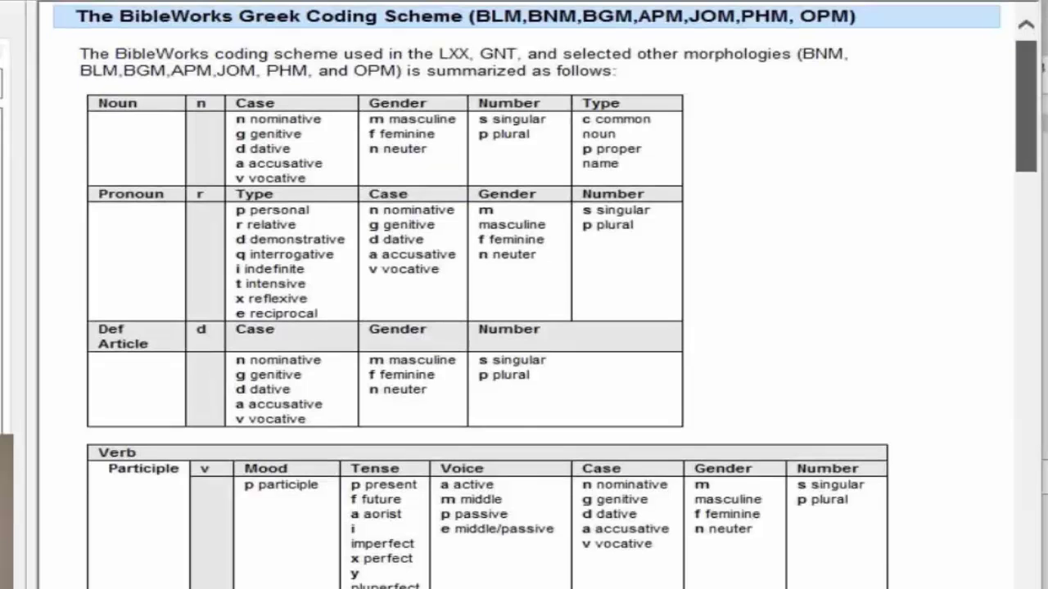
pyautogui.scroll(3, 246, 141)
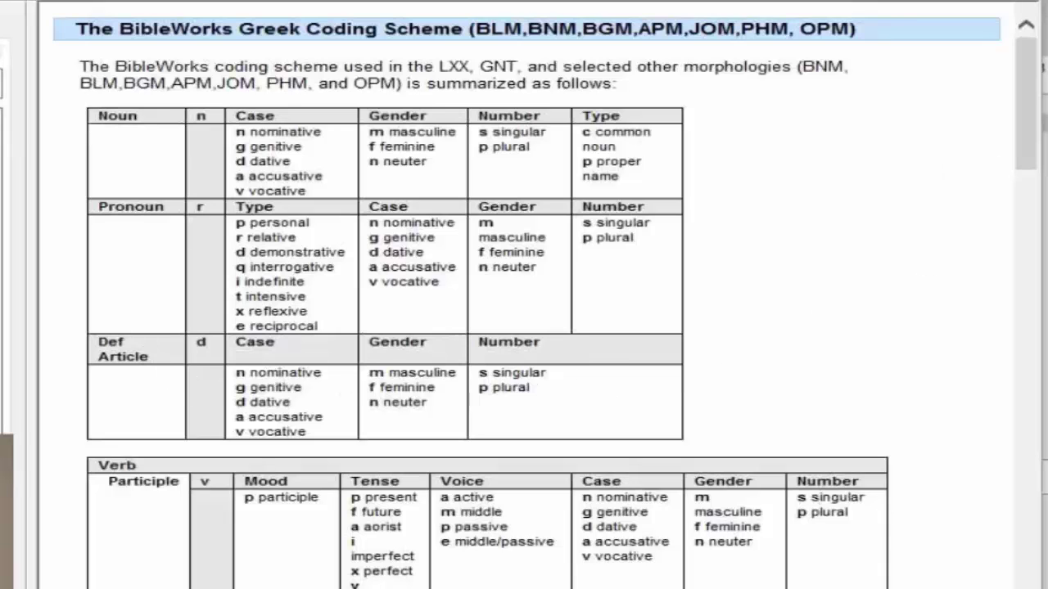
pyautogui.scroll(-5, 524, 295)
pyautogui.scroll(-6, 524, 294)
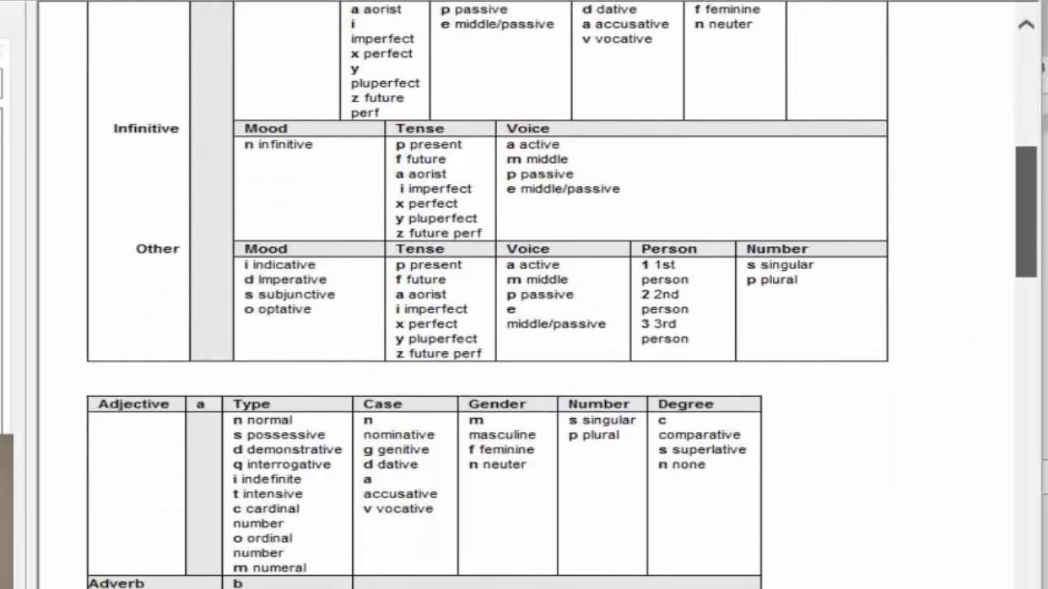
pyautogui.scroll(-1, 292, 311)
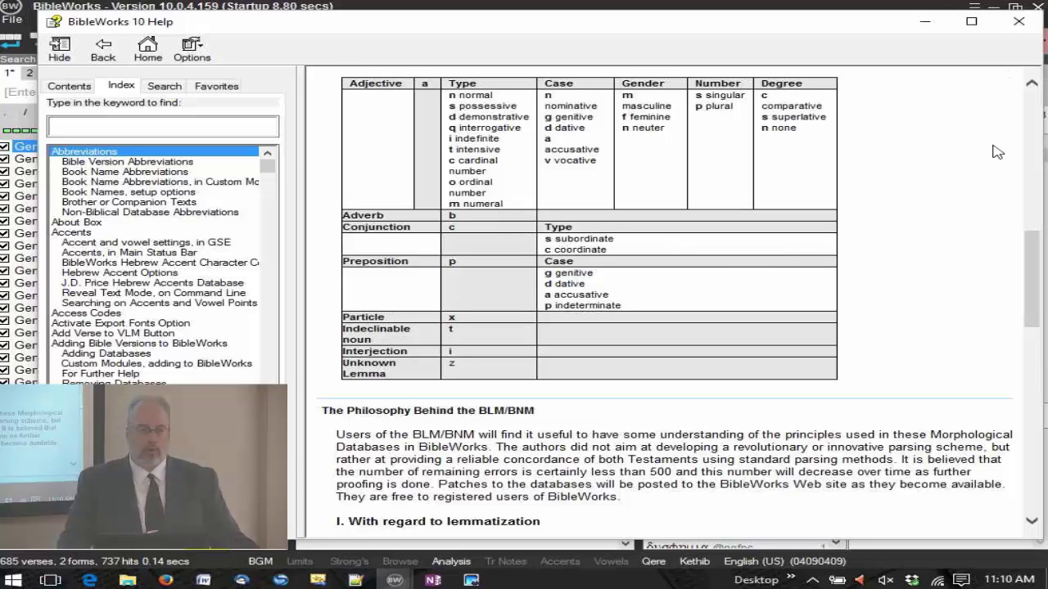
pyautogui.scroll(15, 663, 303)
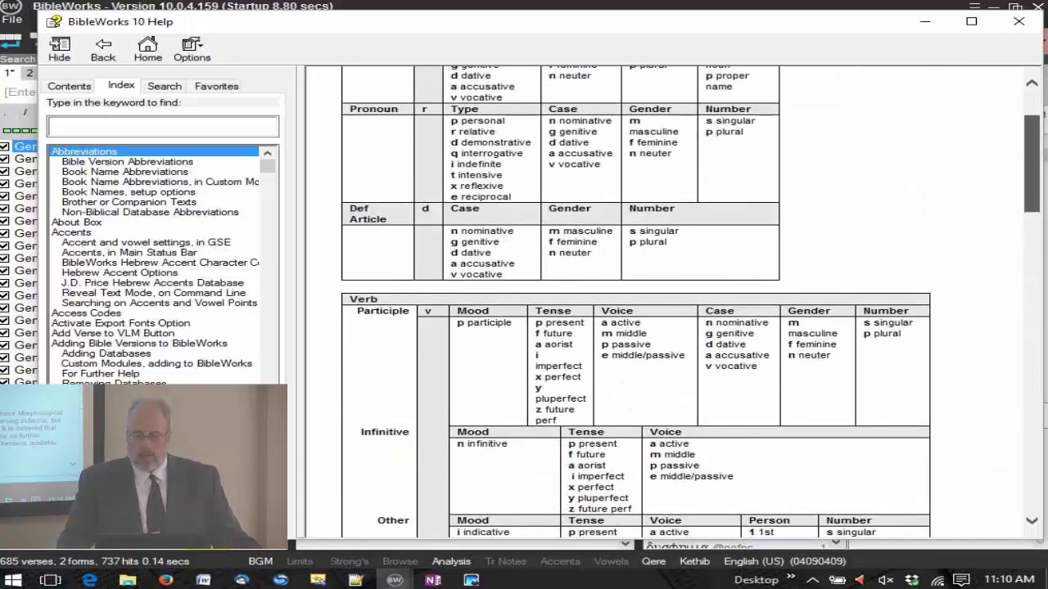
pyautogui.click(1018, 23)
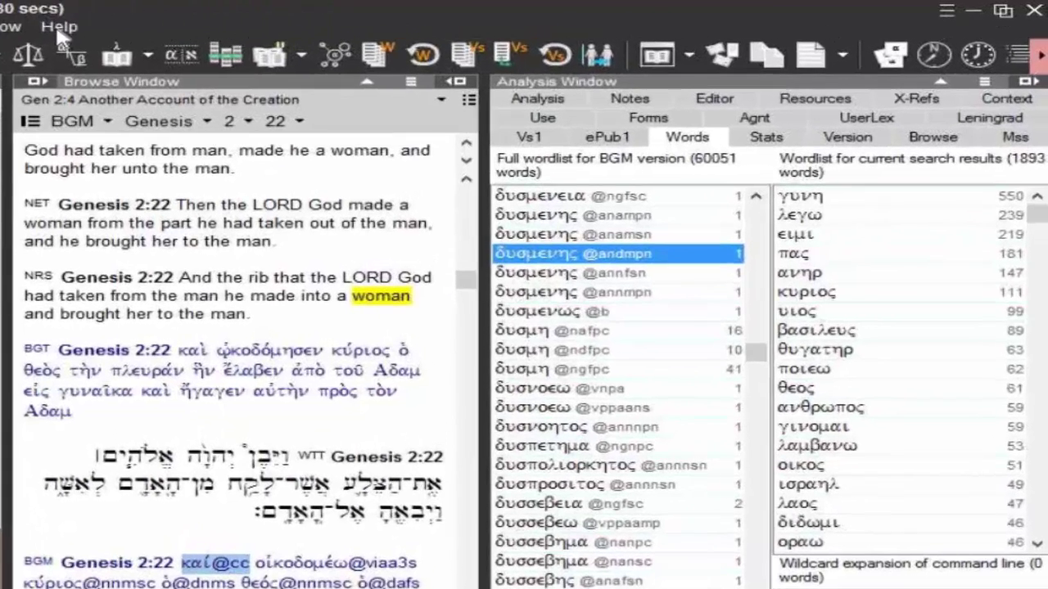
# Reopen the help contents, look through its table of contents for the Morphological Coding Schemes entries and frequently used links, and close it
pyautogui.click(59, 29)
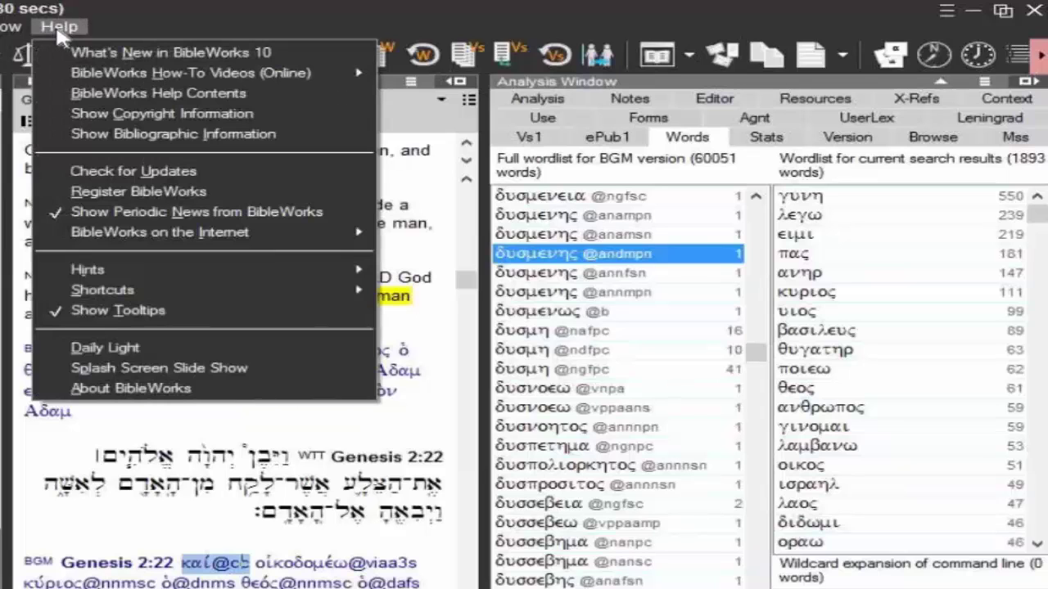
pyautogui.click(215, 91)
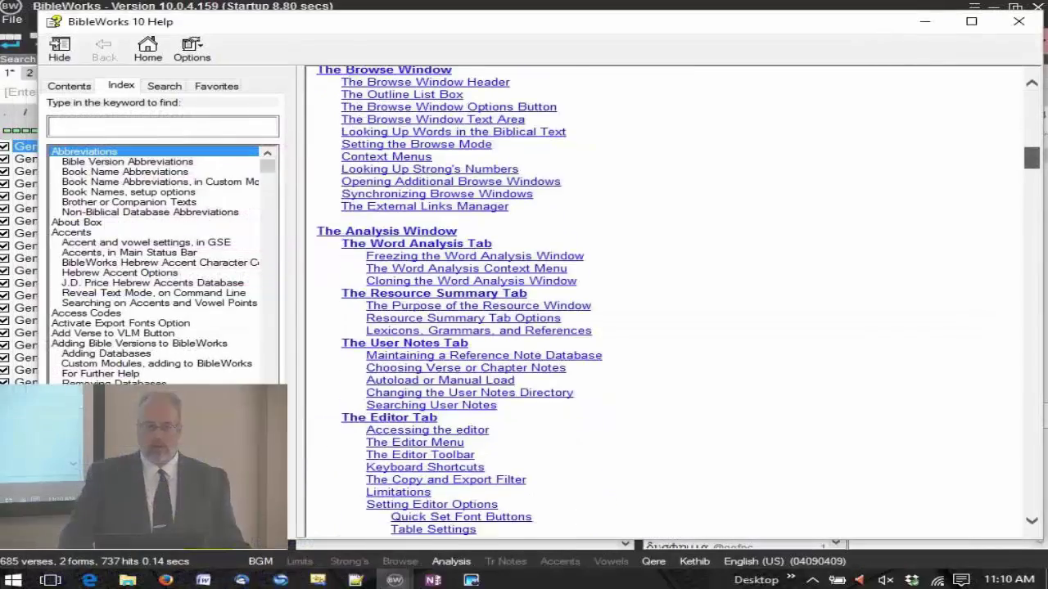
pyautogui.scroll(-20, 671, 303)
pyautogui.scroll(-20, 671, 302)
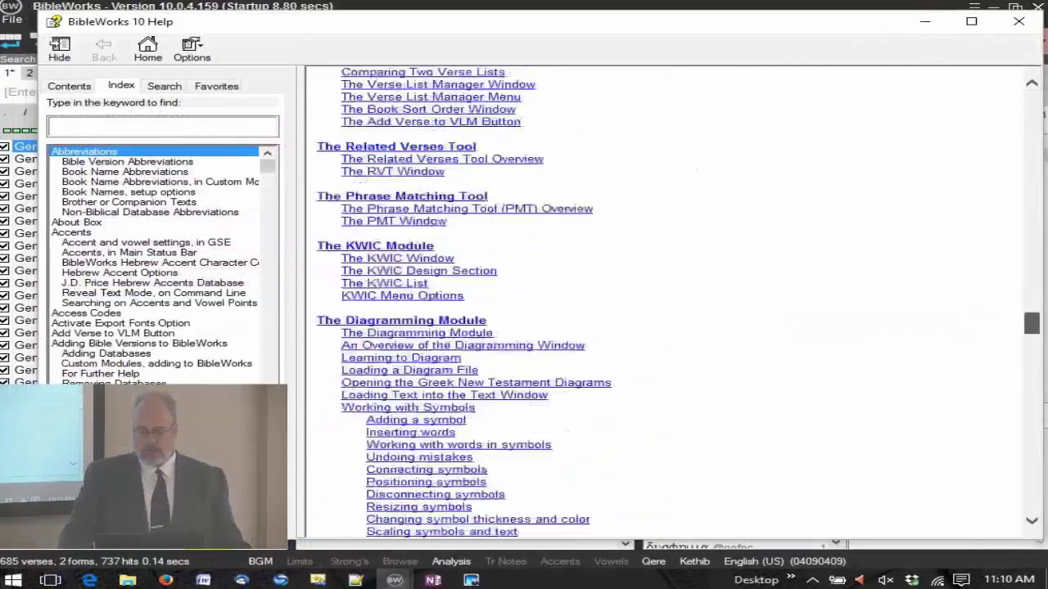
pyautogui.scroll(20, 672, 303)
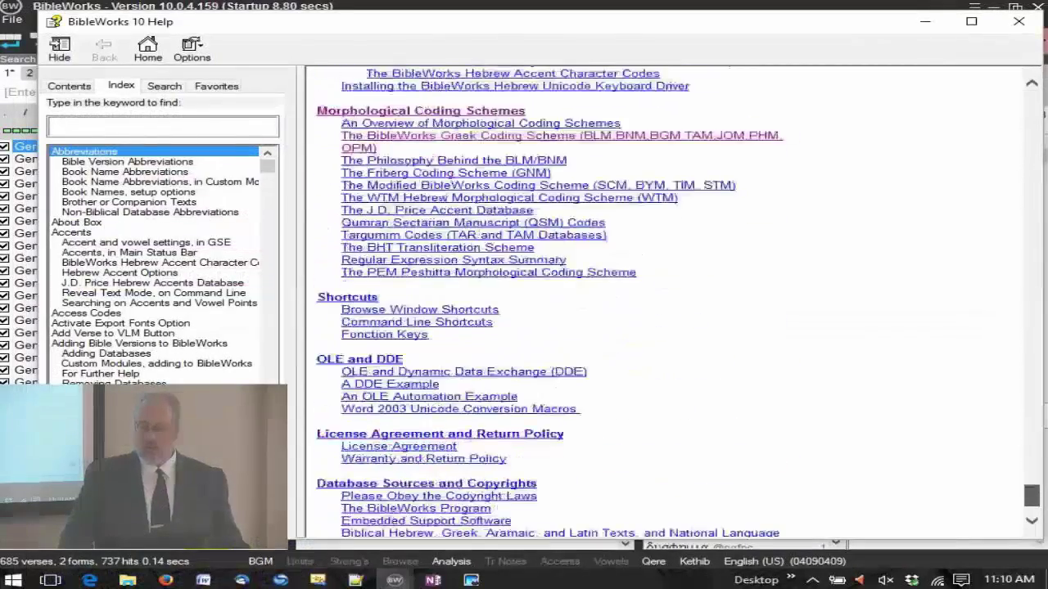
pyautogui.scroll(20, 1012, 236)
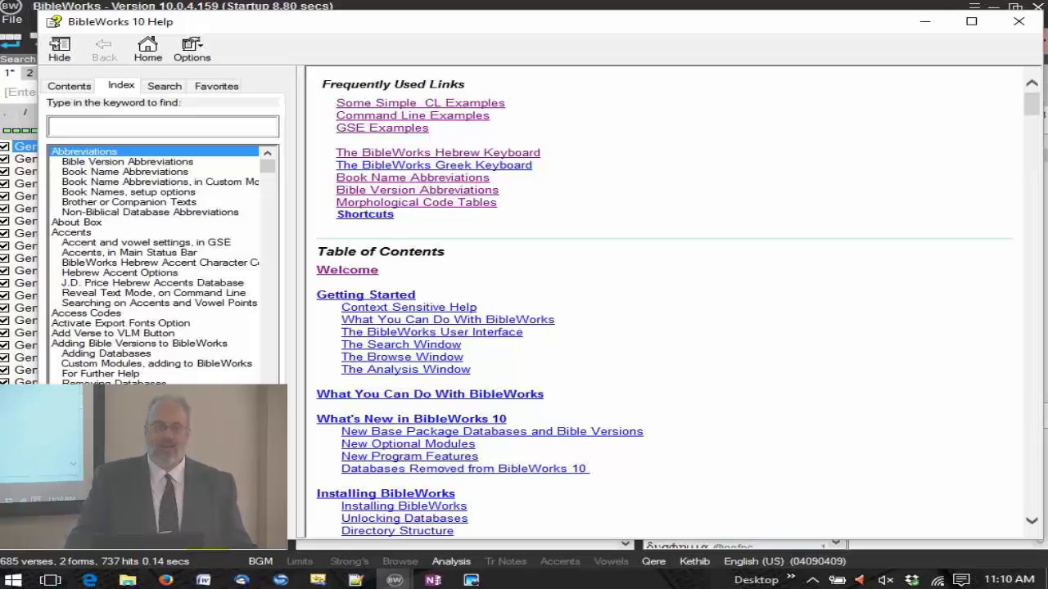
pyautogui.hotkey('alt', 'F4')
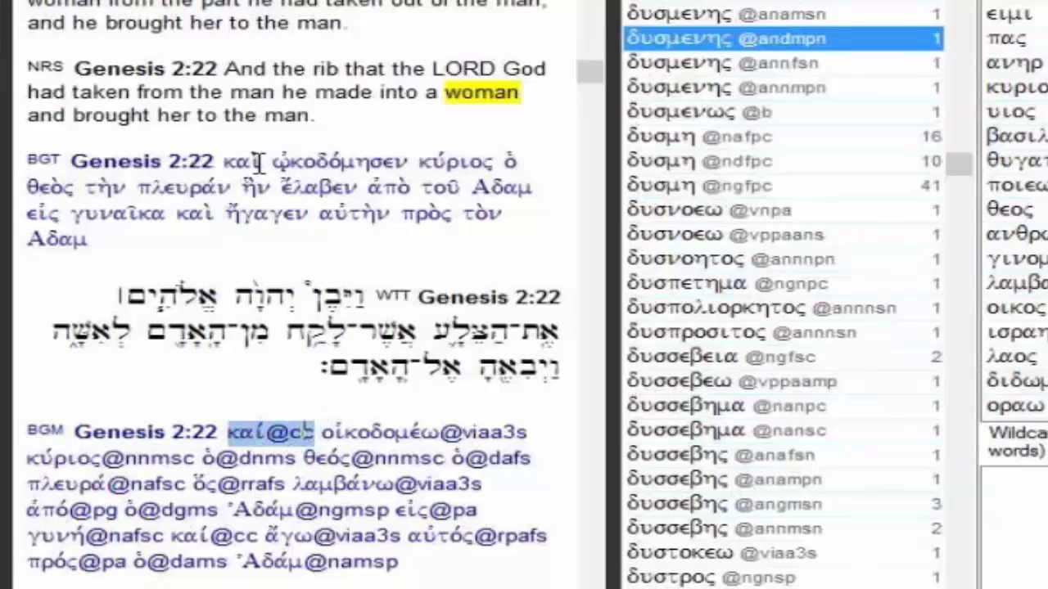
# Search the BGM morphology version for the lemma αγαπαω
pyautogui.moveTo(226, 160); pyautogui.dragTo(264, 163)
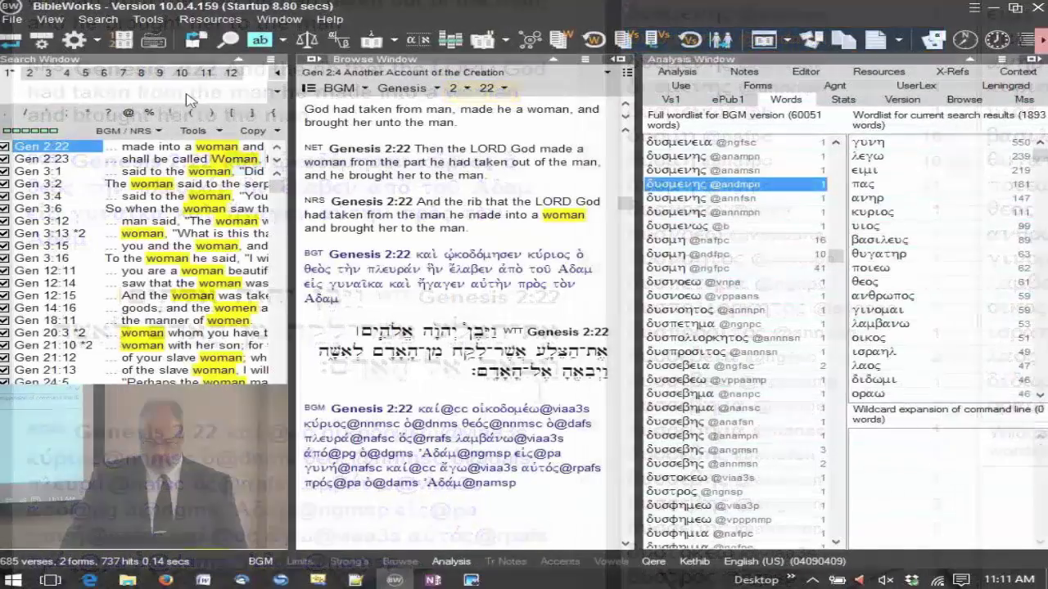
pyautogui.write('agapaw')
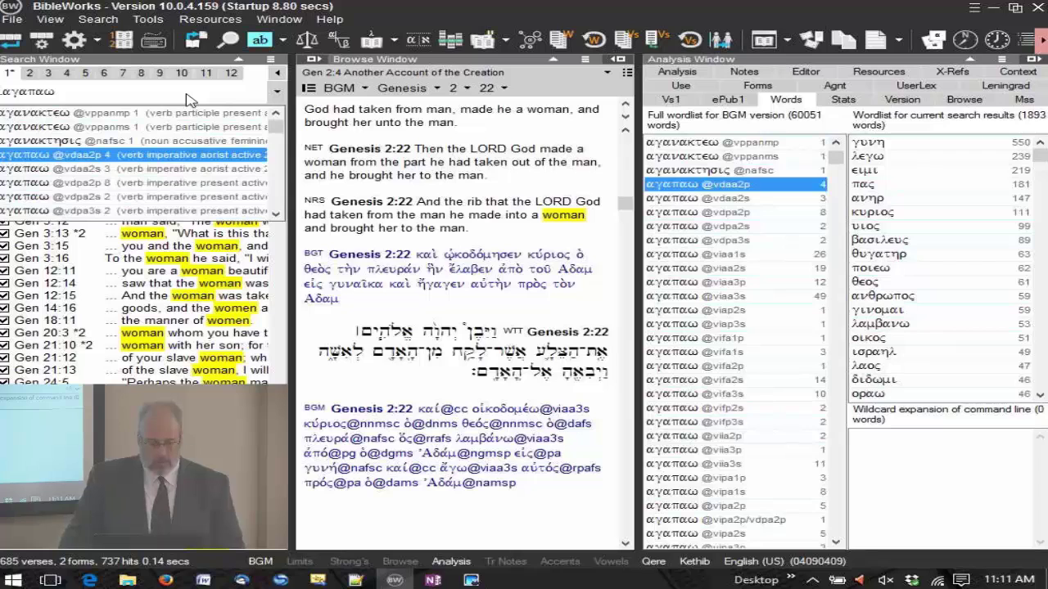
pyautogui.press('Return')
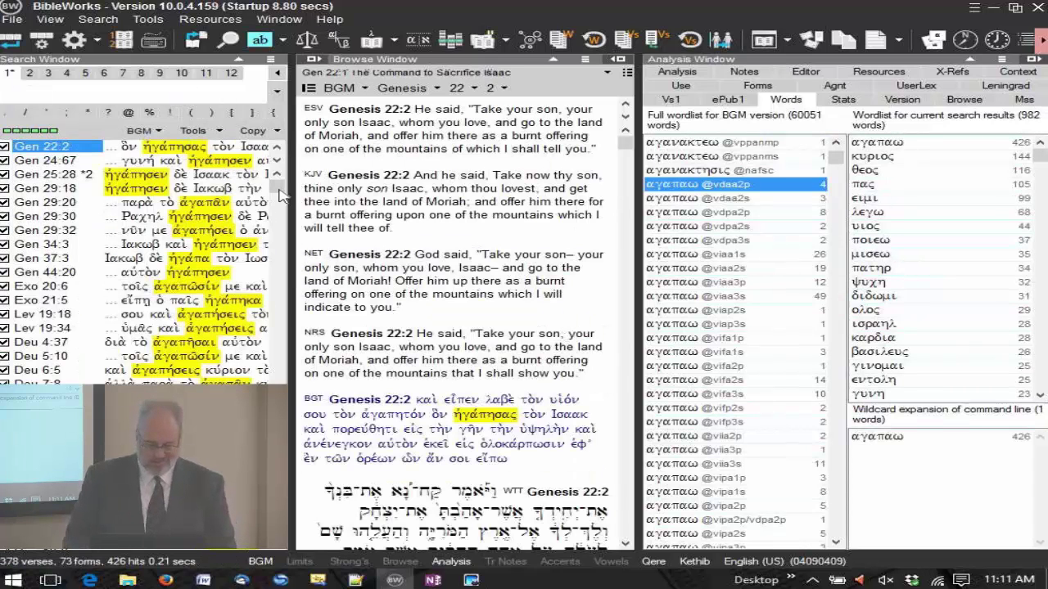
# Open the 1 John 3:10 search result and bring its BGT and BGM texts into view
pyautogui.moveTo(278, 188); pyautogui.dragTo(278, 528)
pyautogui.scroll(3, 93, 285)
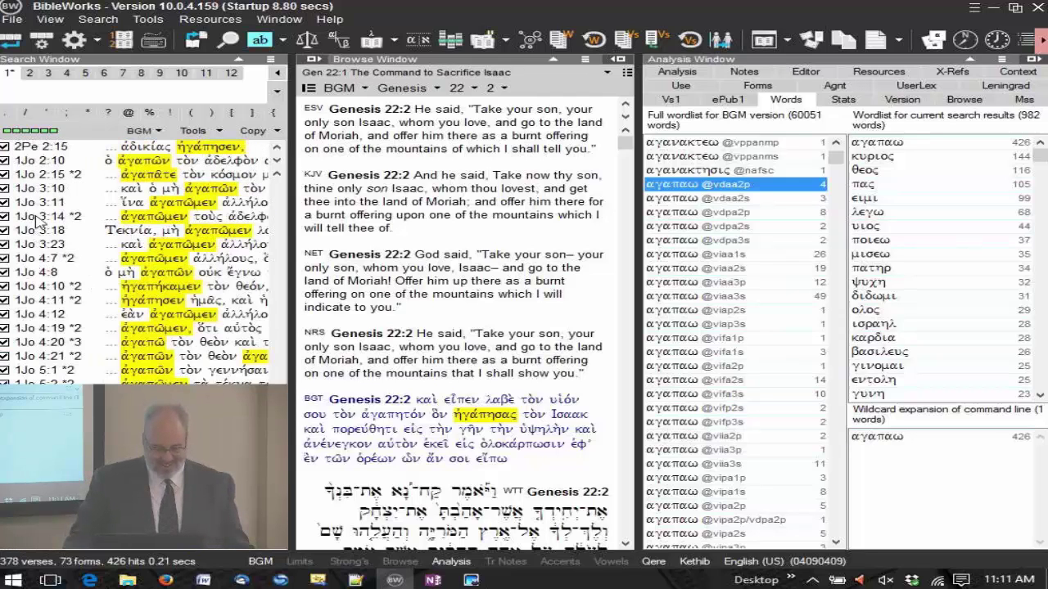
pyautogui.click(29, 187)
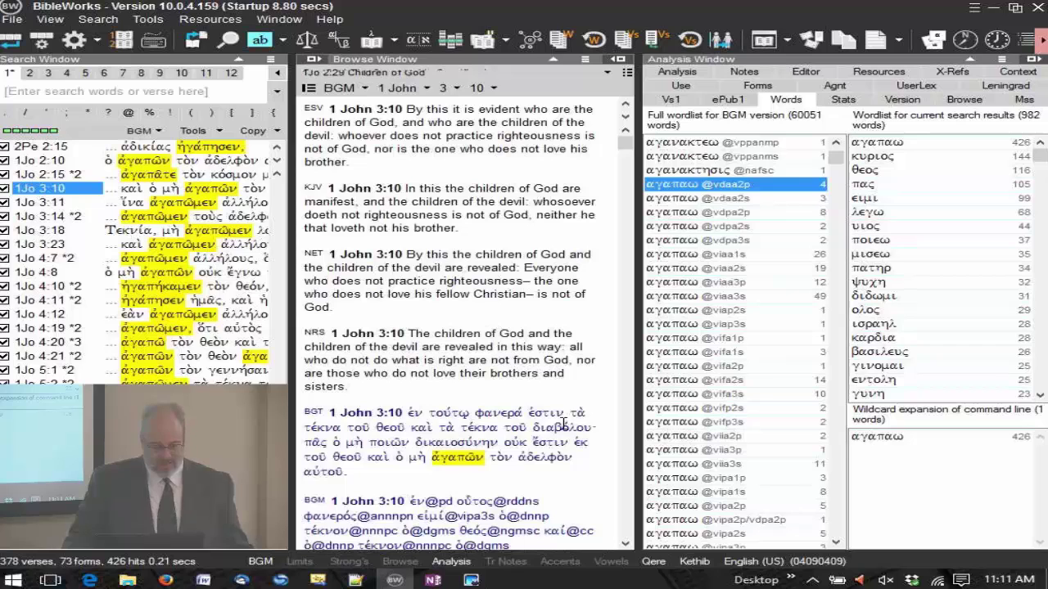
pyautogui.click(627, 547)
pyautogui.scroll(-4, 627, 547)
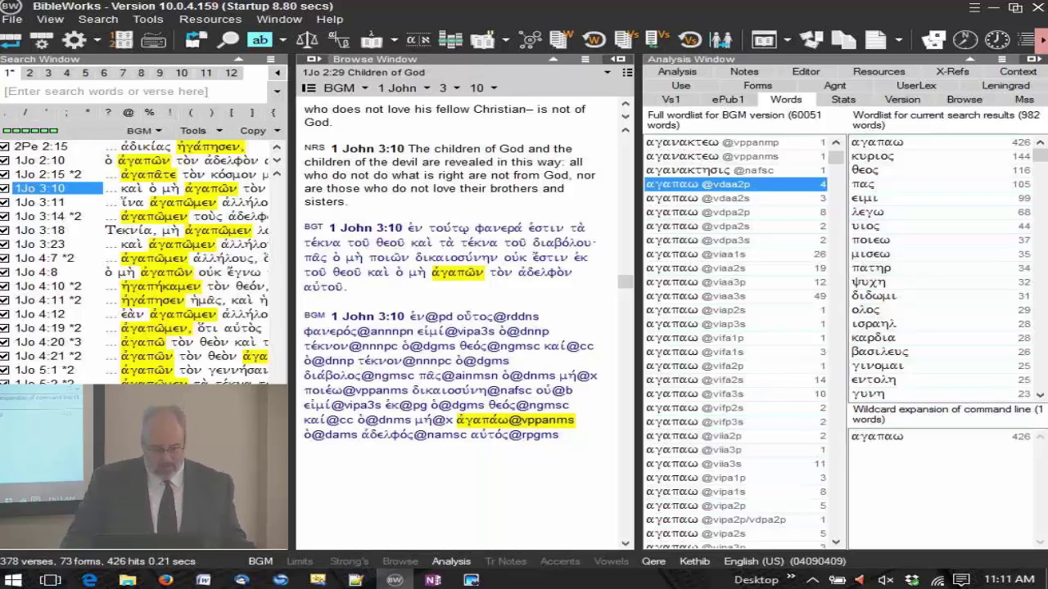
# Open the 1 John 4:20 result and display the parsing and lexicon entries for ἀγαπῶ in its BGT text
pyautogui.click(146, 344)
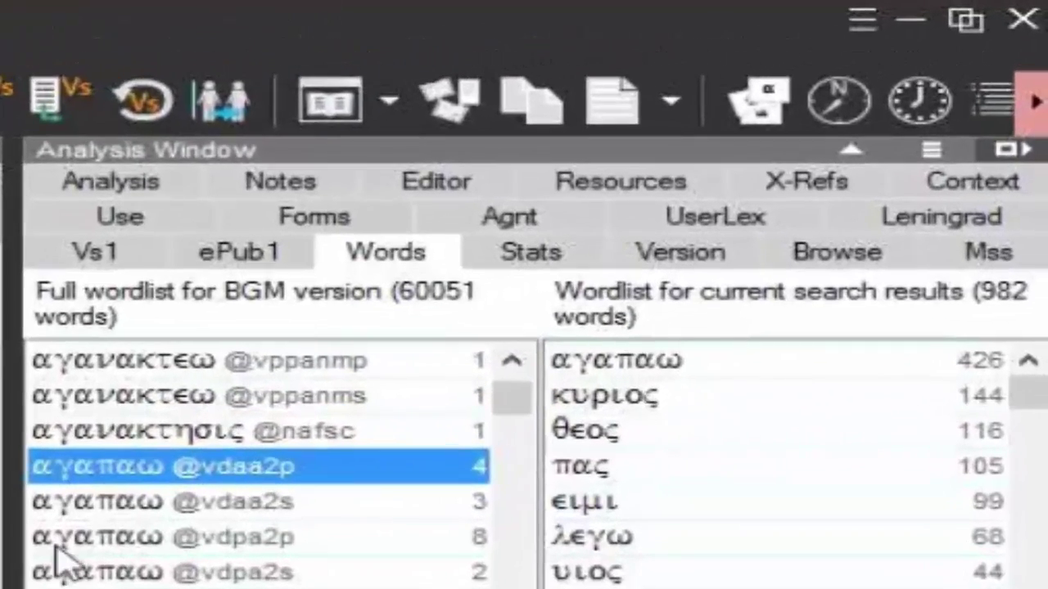
pyautogui.click(104, 184)
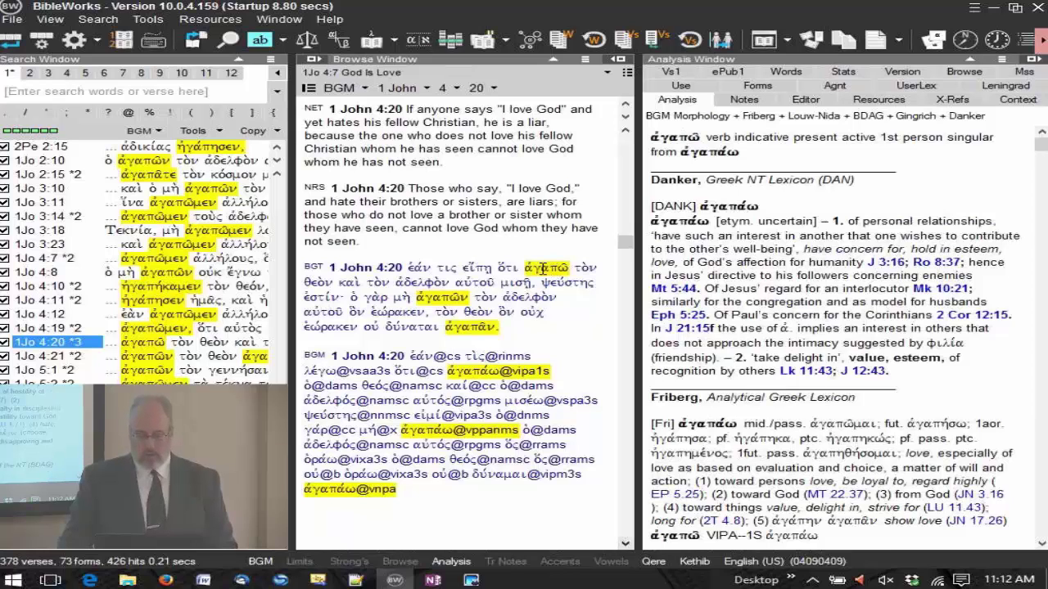
pyautogui.click(542, 268)
pyautogui.moveTo(485, 371)
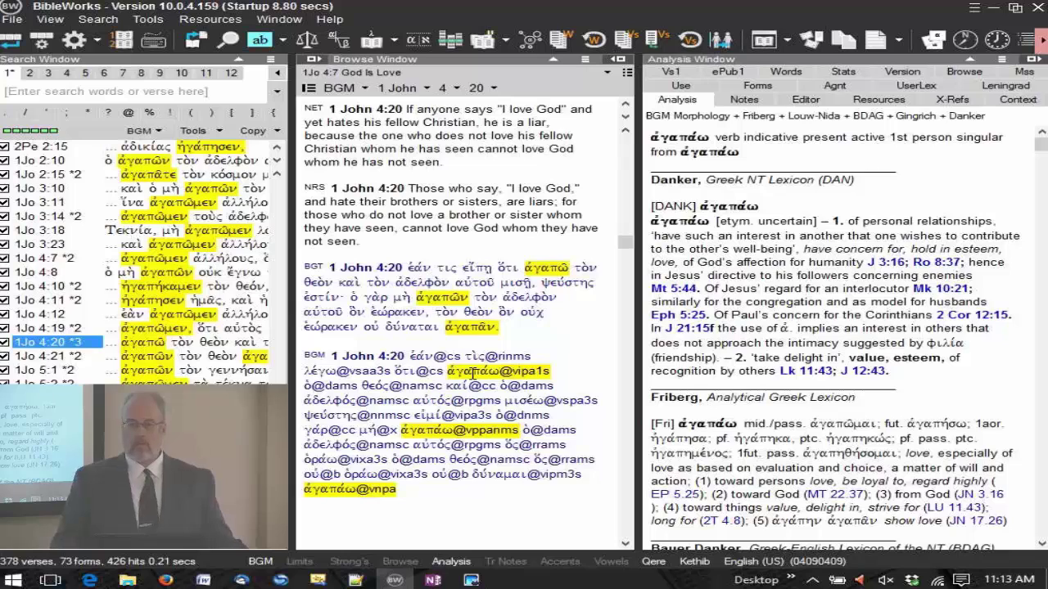
# Search the BGT for the exact form ἀγαπῶ from 1 John 4:20 and open that verse among the results
pyautogui.moveTo(562, 268)
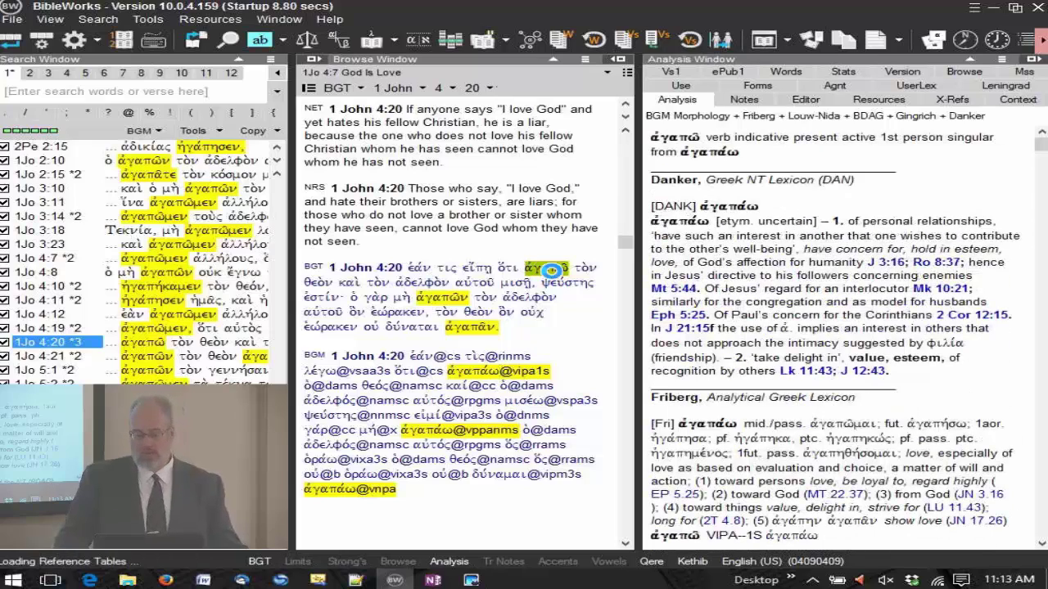
pyautogui.doubleClick(547, 268)
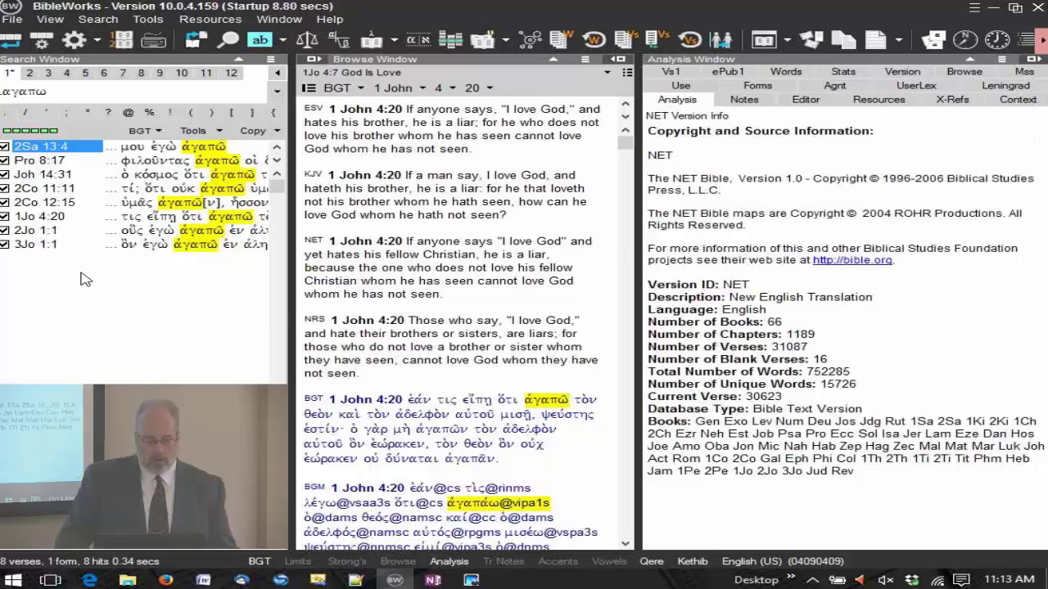
pyautogui.click(53, 217)
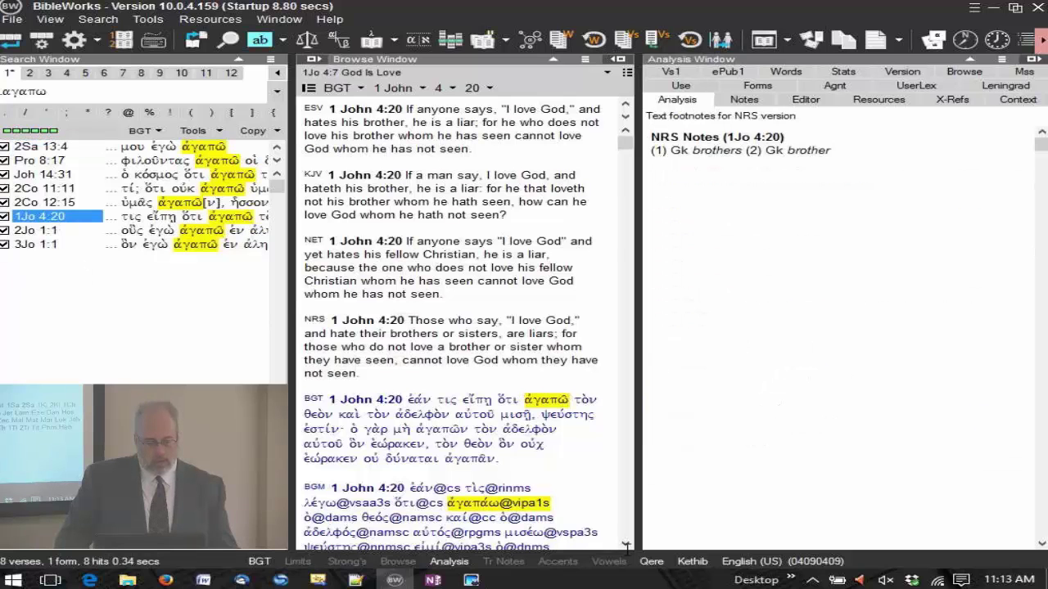
pyautogui.scroll(-3, 540, 393)
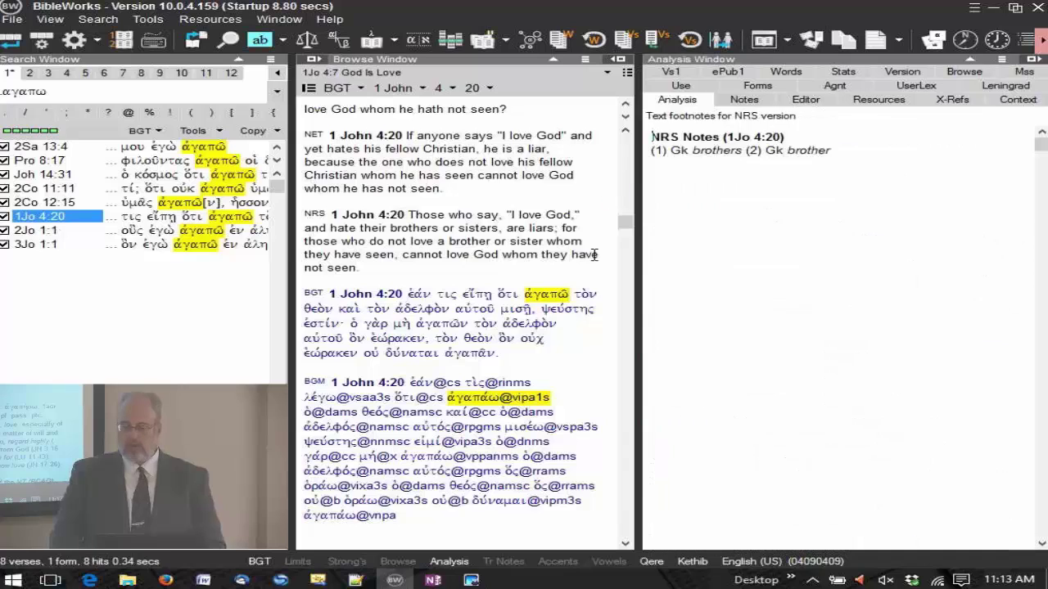
# List the forms parsed with the lemma ἀγαπάω for ἀγαπῶ in 1 John 4:20 and check the word's search options
pyautogui.moveTo(560, 293)
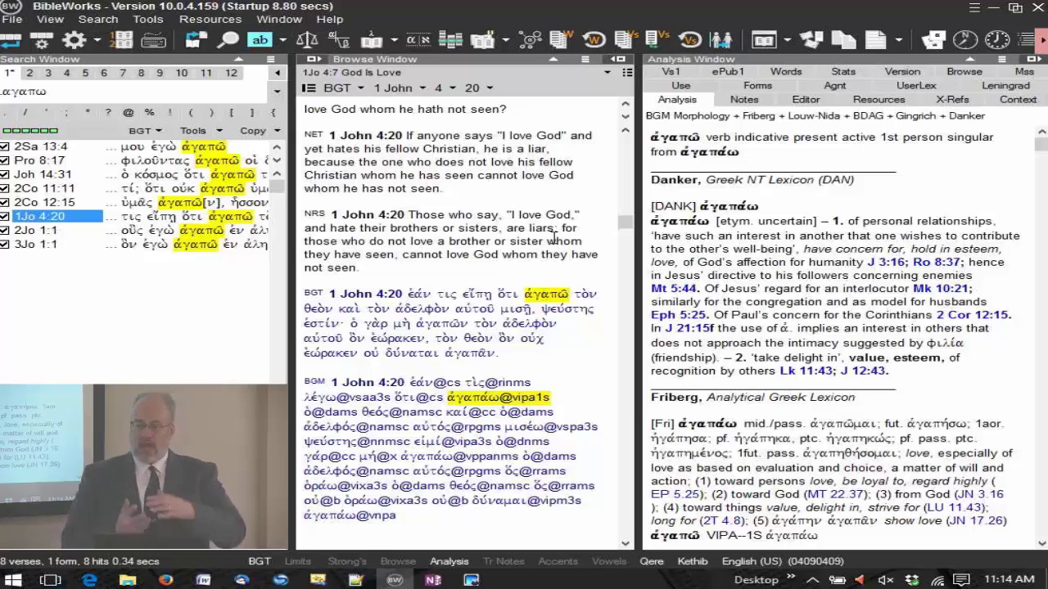
pyautogui.click(755, 86)
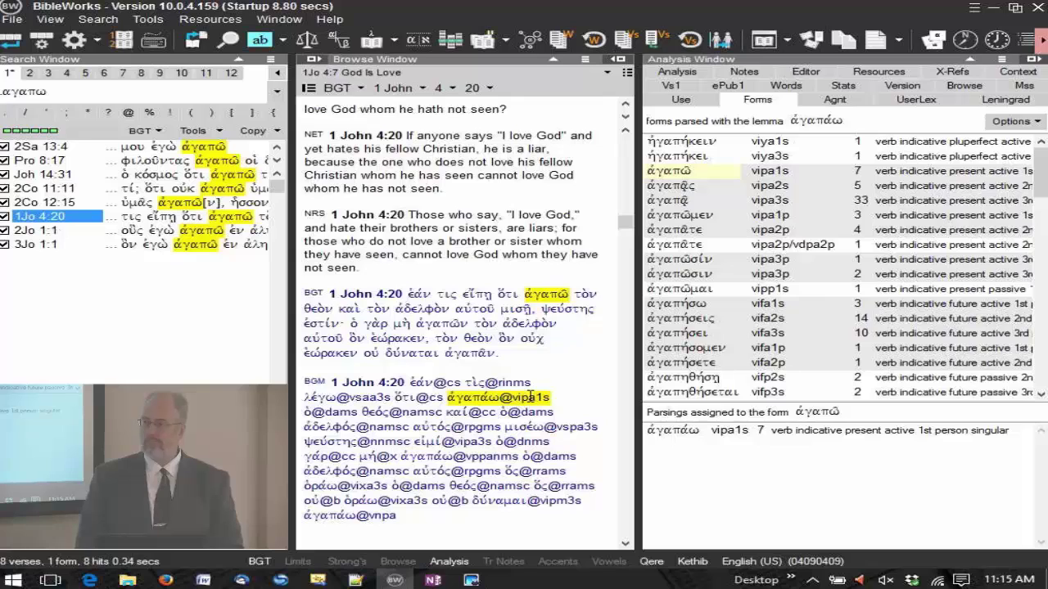
pyautogui.rightClick(540, 298)
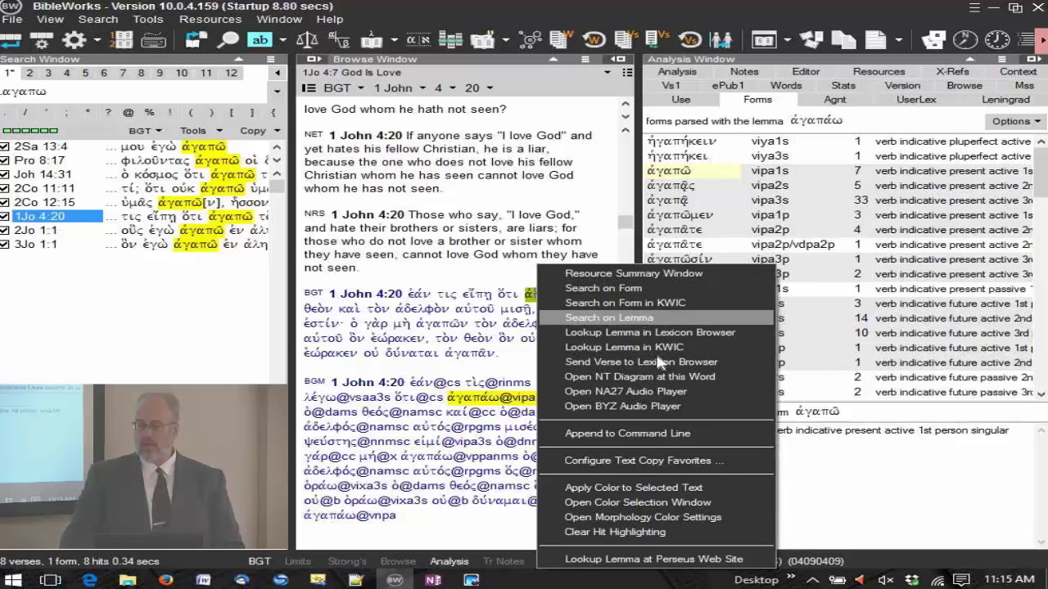
pyautogui.click(849, 485)
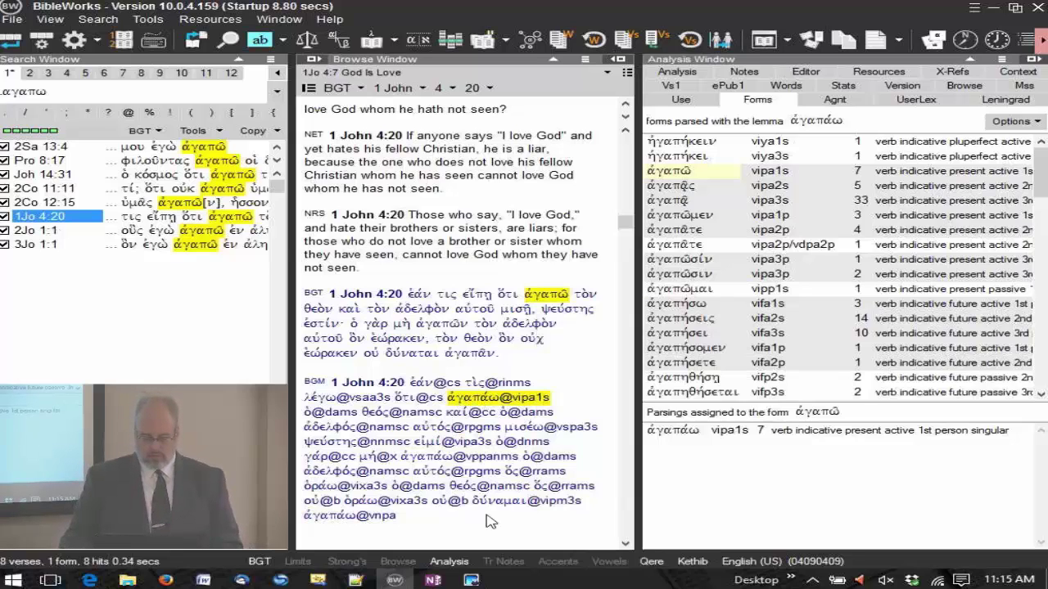
# Open a second BibleWorks window and go to 1 John 4:20
pyautogui.keyDown('shift'); pyautogui.click(400, 577); pyautogui.keyUp('shift')
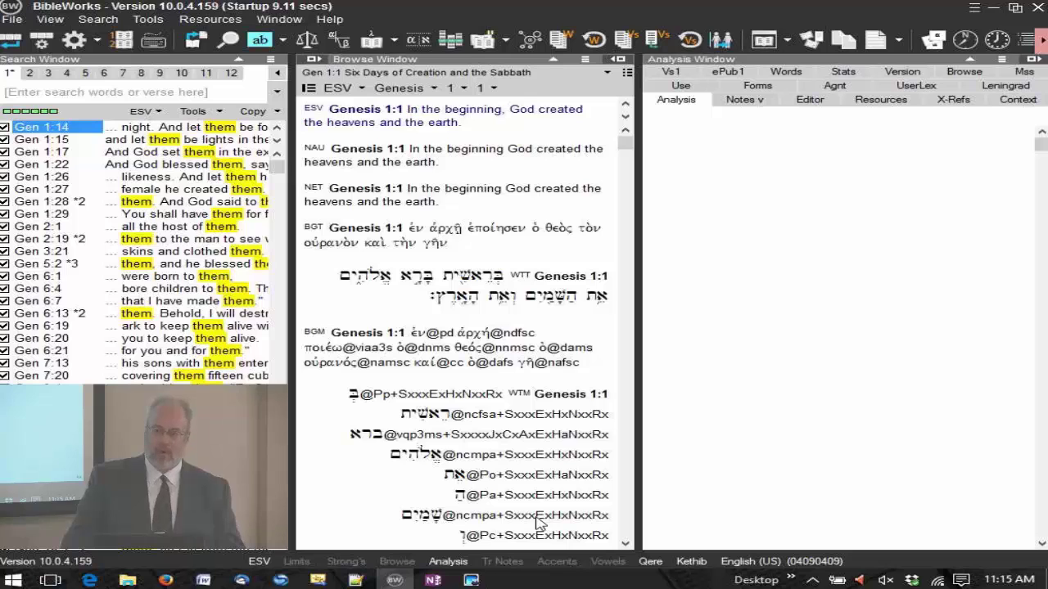
pyautogui.moveTo(544, 258)
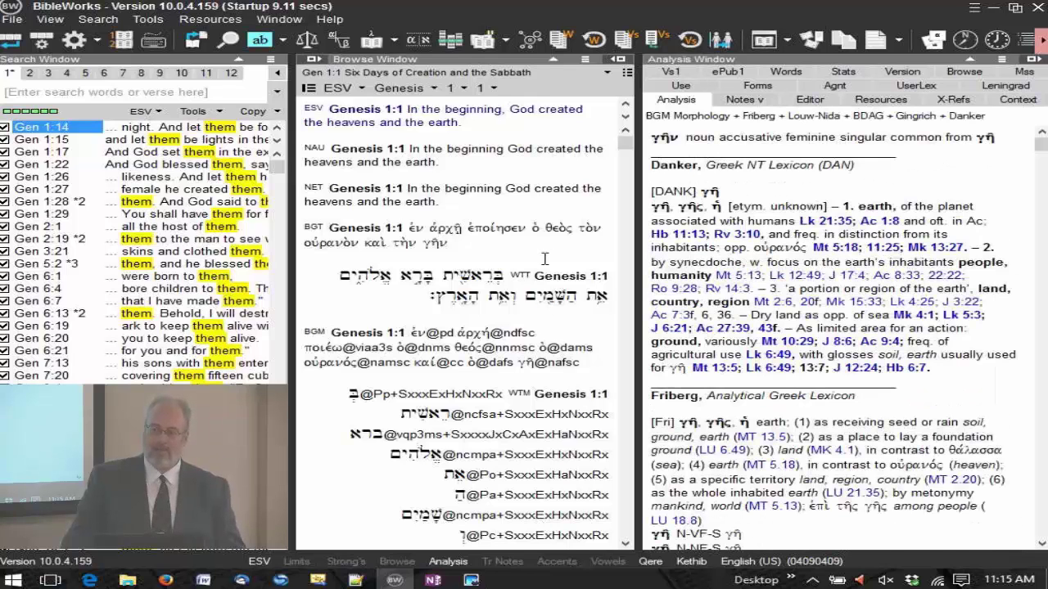
pyautogui.click(176, 93)
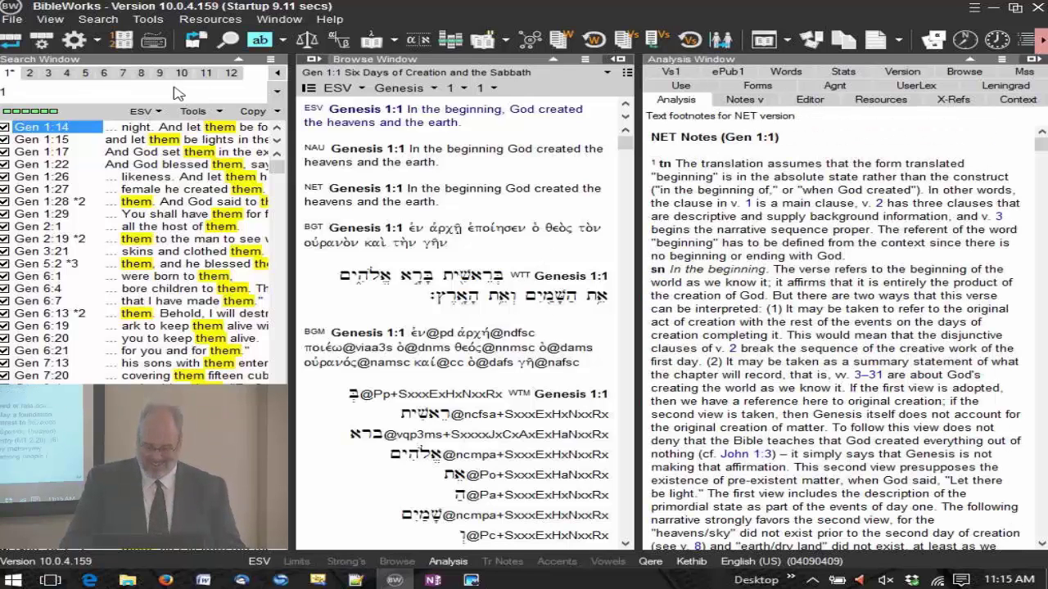
pyautogui.write('1jo 4:20')
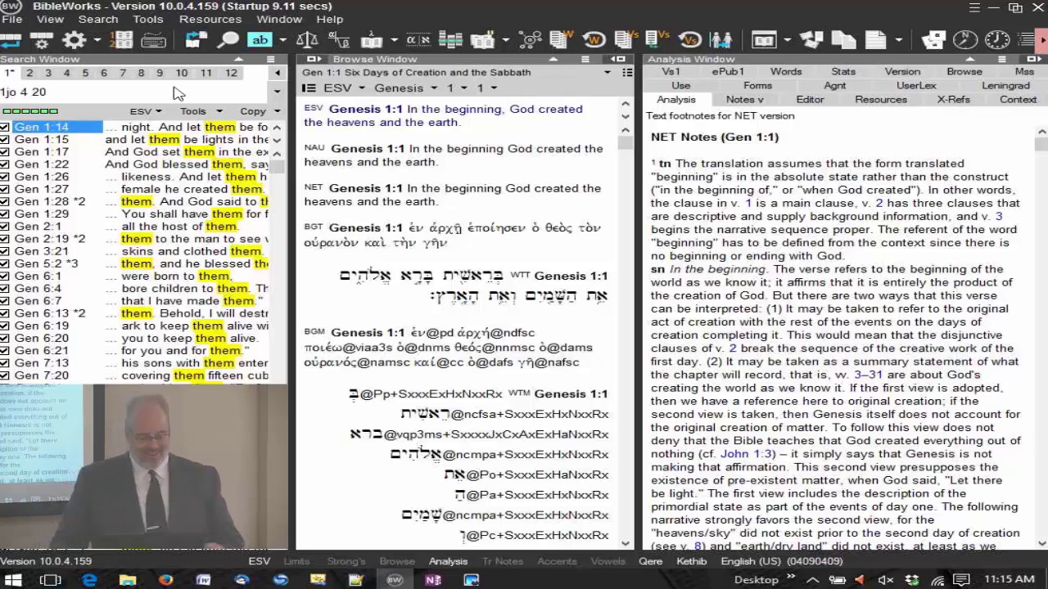
pyautogui.press('Return')
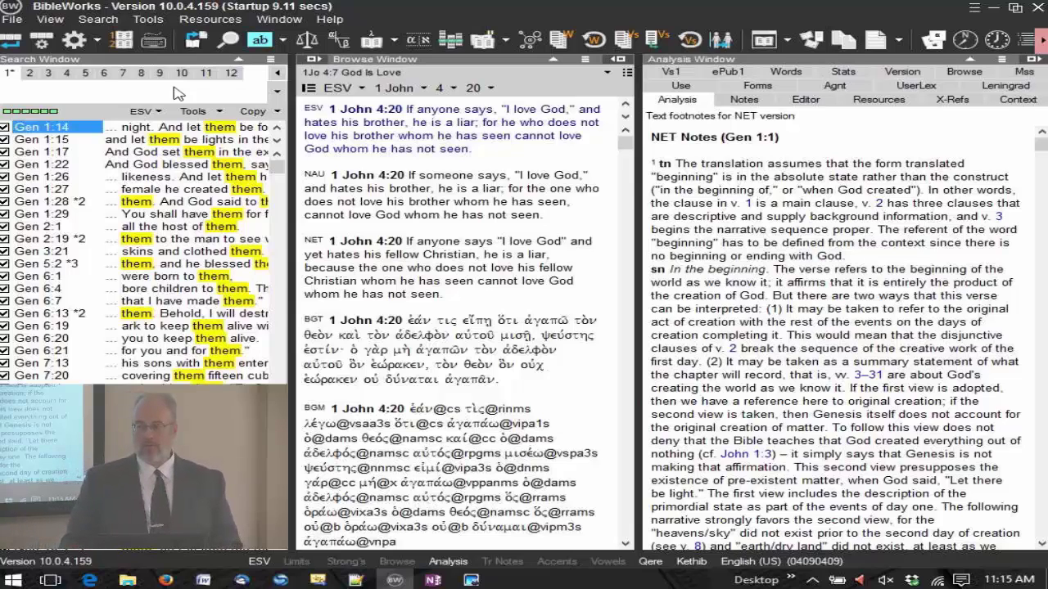
# Search the BGT for the exact form ἀγαπῶ directly from the word in 1 John 4:20
pyautogui.moveTo(548, 321)
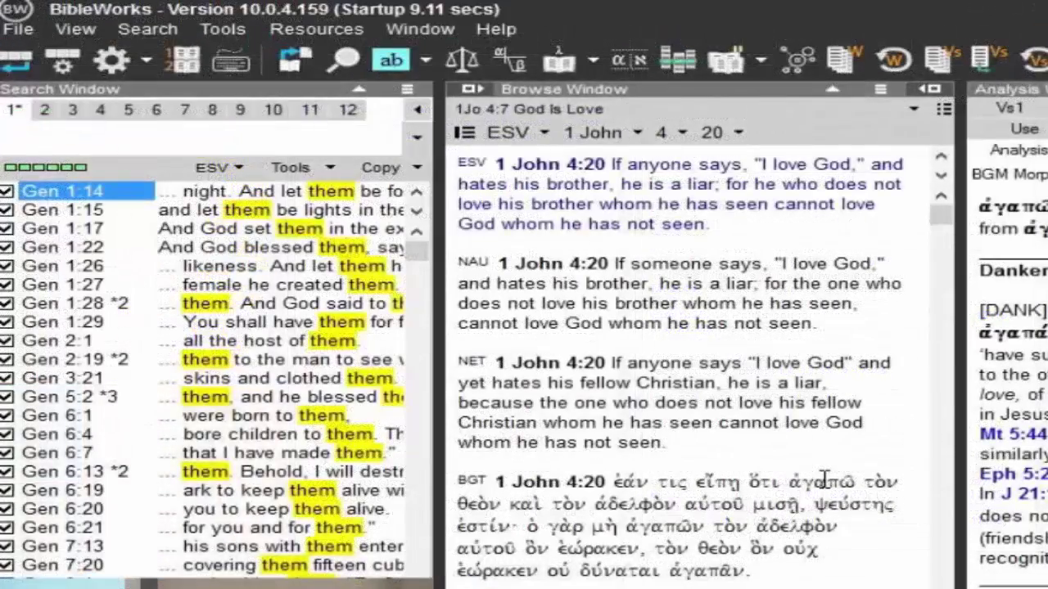
pyautogui.click(831, 484)
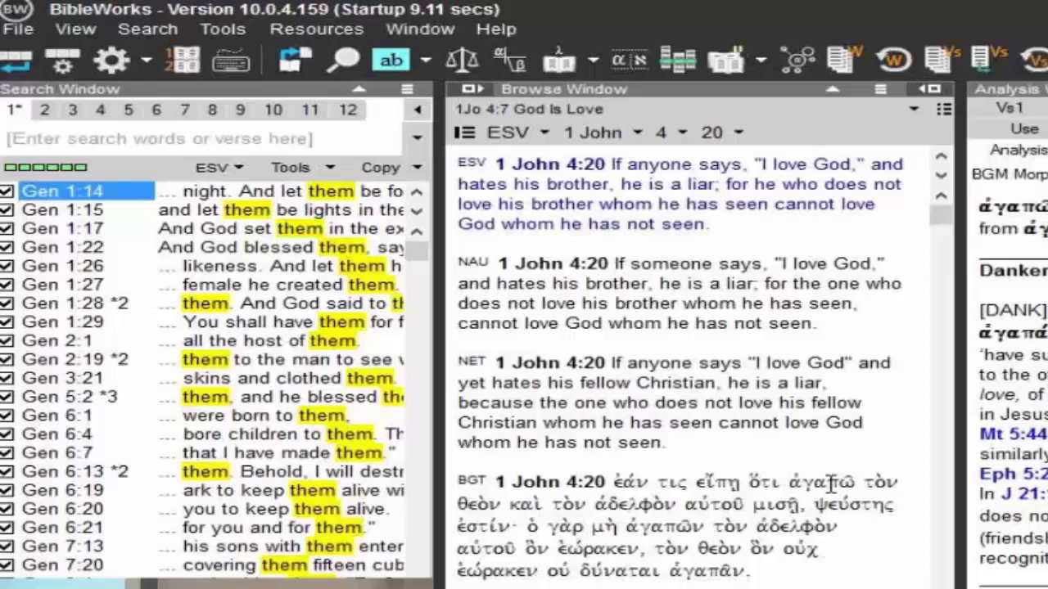
pyautogui.doubleClick(831, 484)
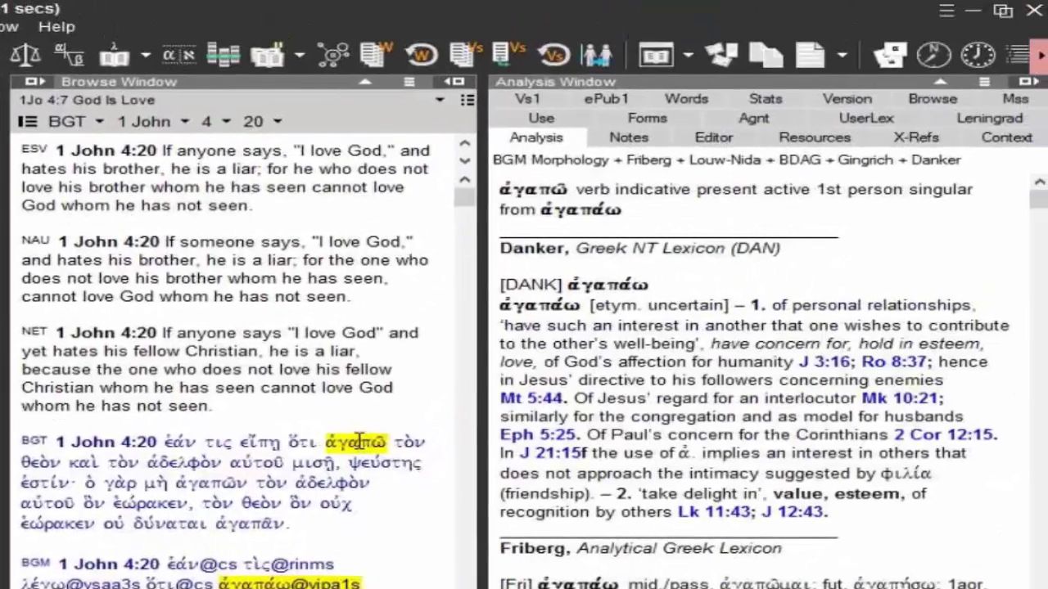
# Search on the lemma of ἀγαπῶ from 1 John 4:20 and bring the BGM text of Genesis 22:2 into view
pyautogui.rightClick(444, 275)
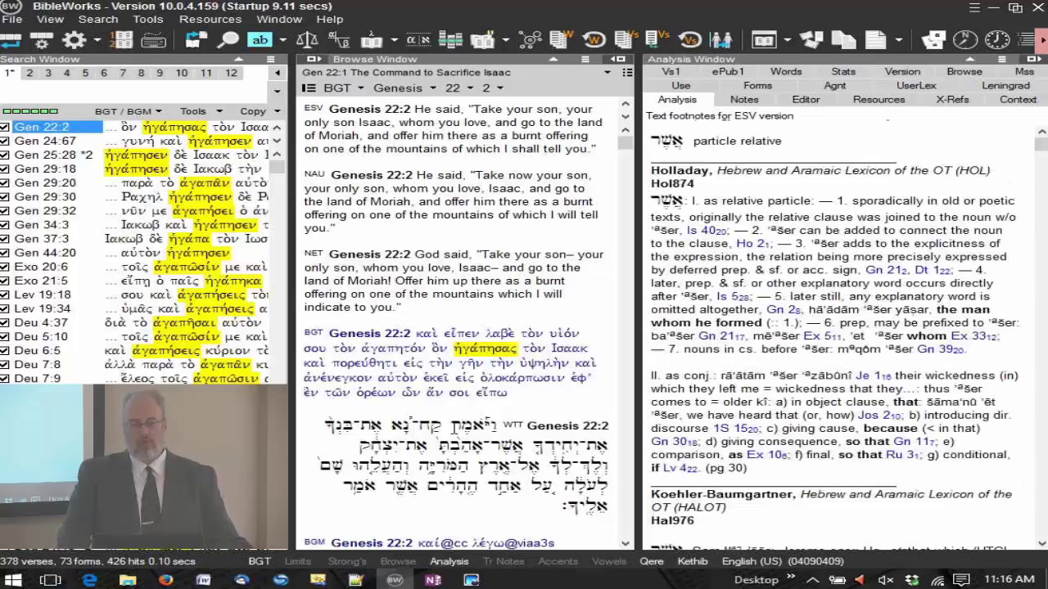
pyautogui.moveTo(484, 348)
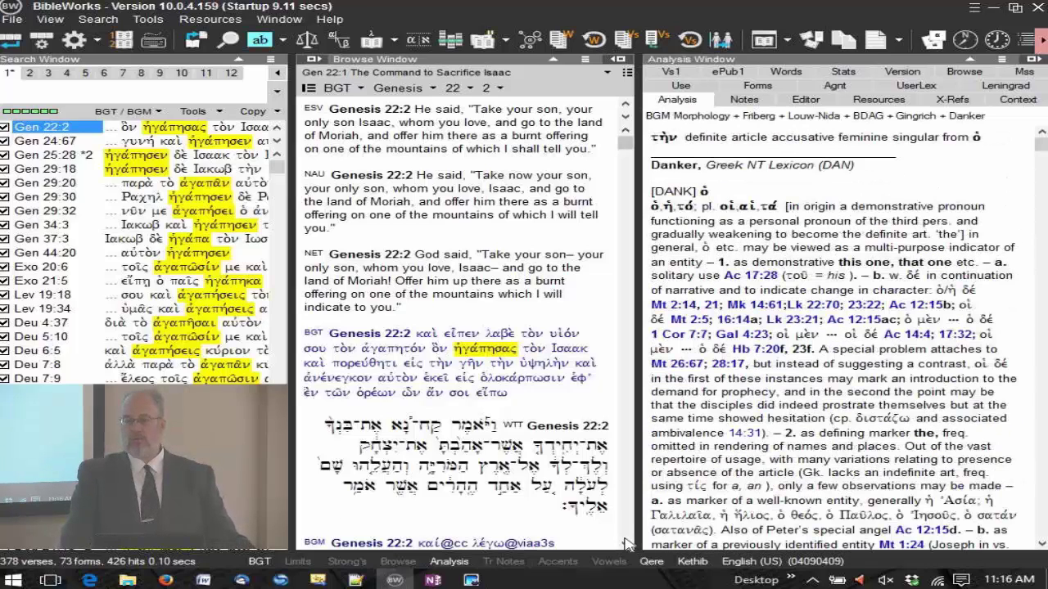
pyautogui.click(626, 544)
pyautogui.click(626, 547)
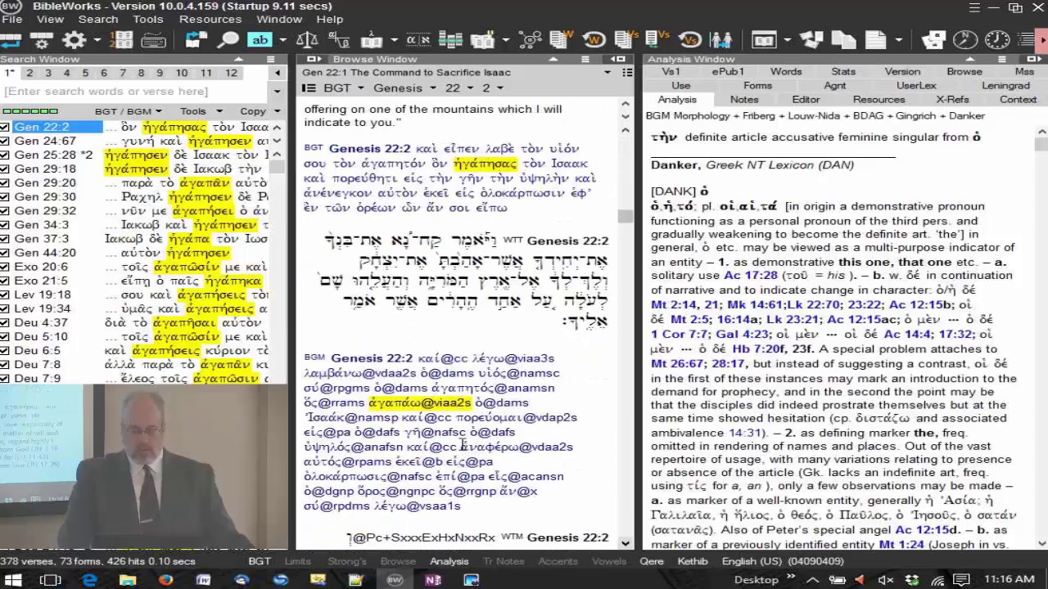
pyautogui.moveTo(388, 401)
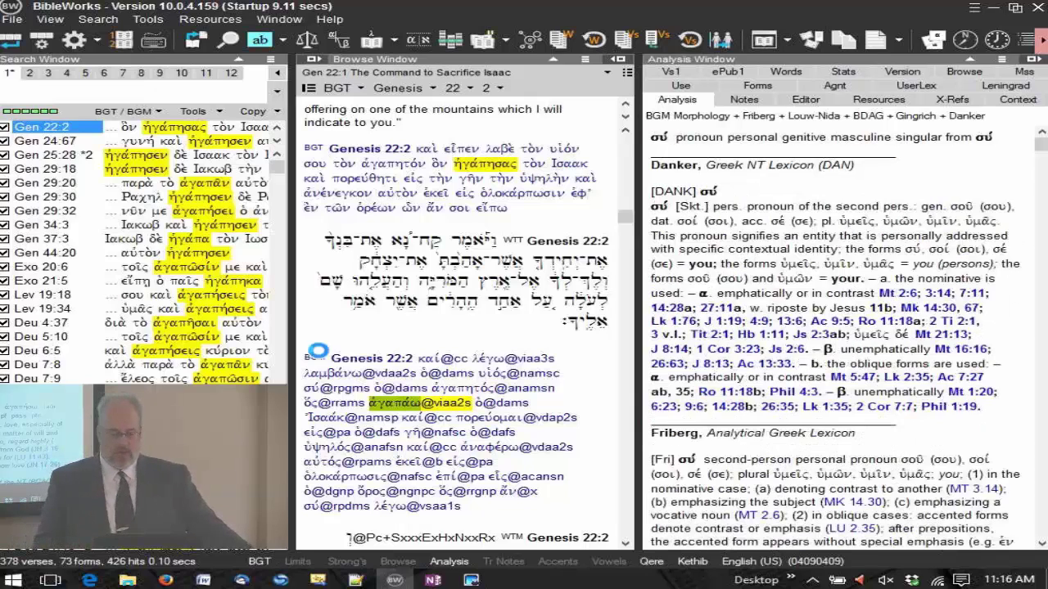
# Set the search version to BGM and enter the lemma αγαπαω as the query
pyautogui.click(145, 110)
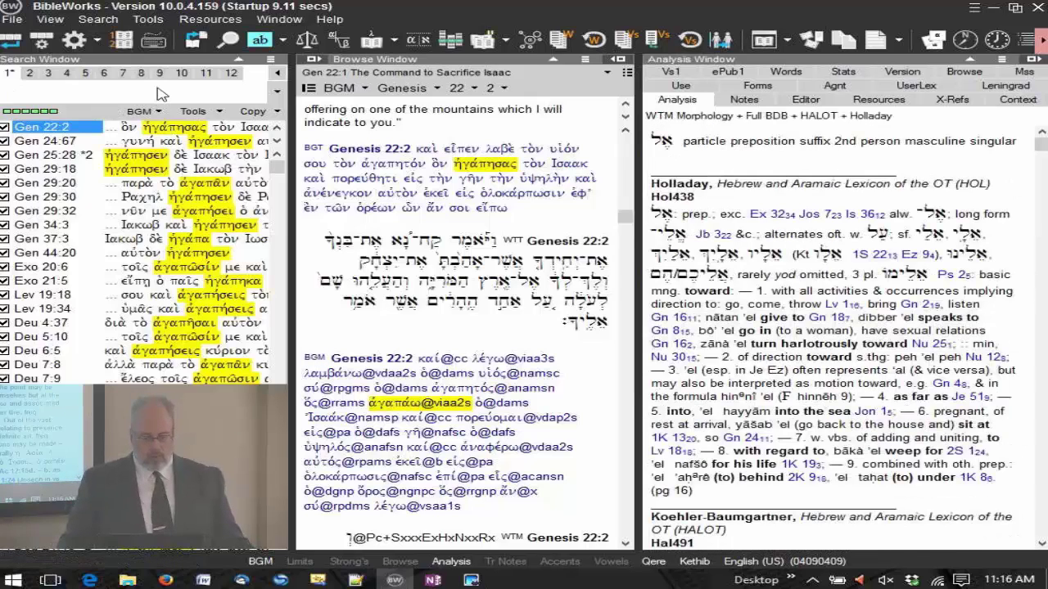
pyautogui.click(161, 92)
pyautogui.write('αγαπαω')
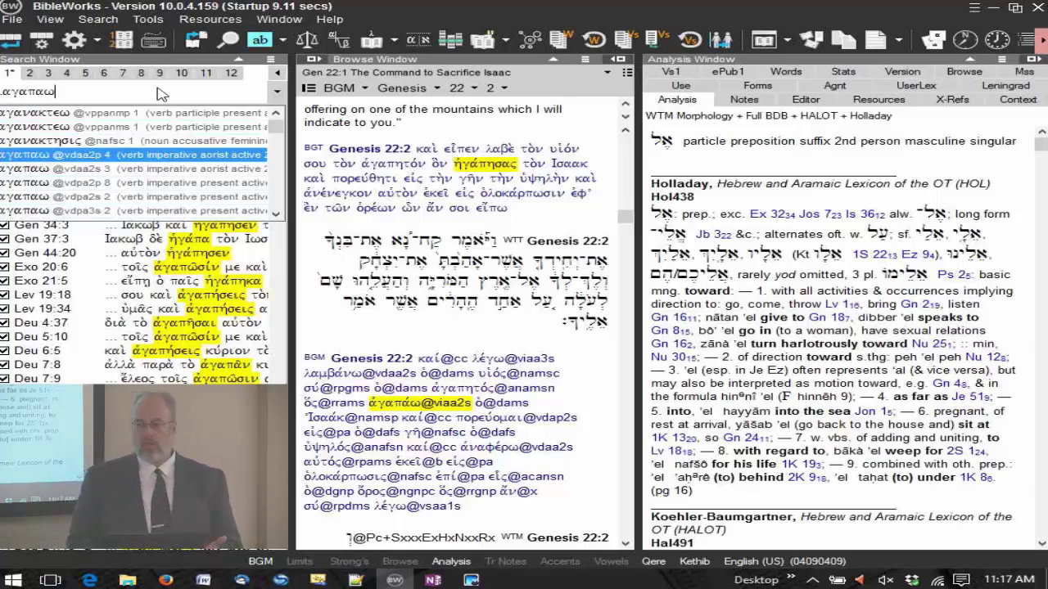
# Add the wildcard morphology code @* to the αγαπαω query and remove it again
pyautogui.write('@')
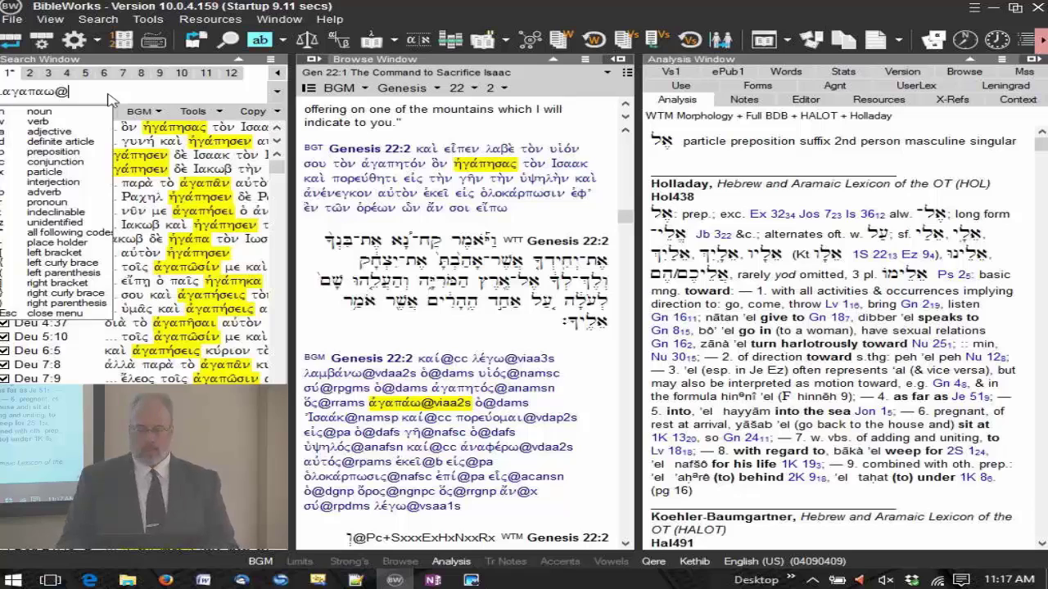
pyautogui.write('*')
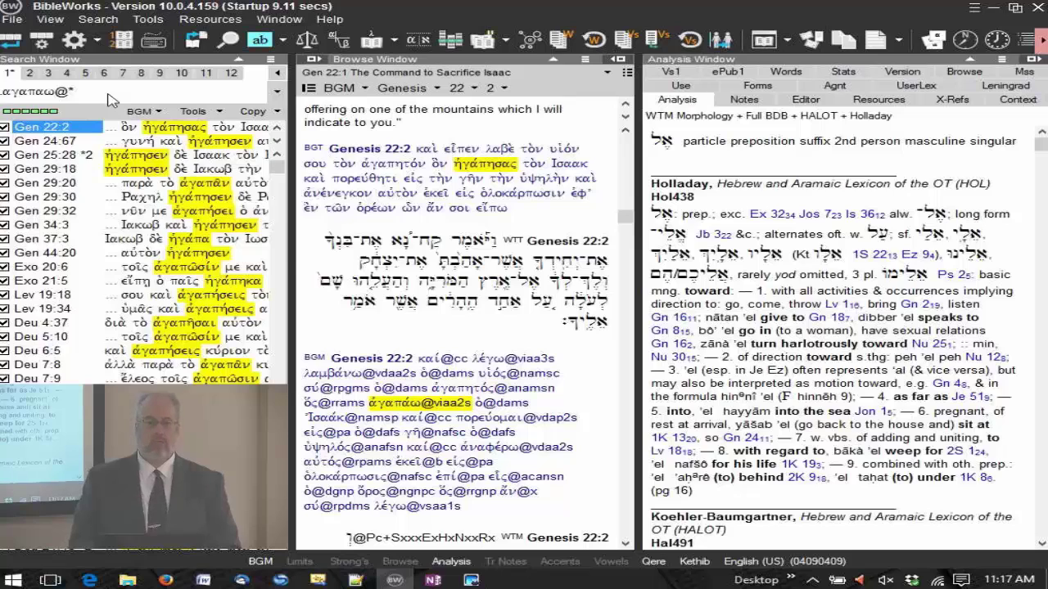
pyautogui.press('BackSpace')
pyautogui.press('BackSpace')
# Run the BGM search for αγαπαω without a morphology code and recall the query
pyautogui.press('Escape')
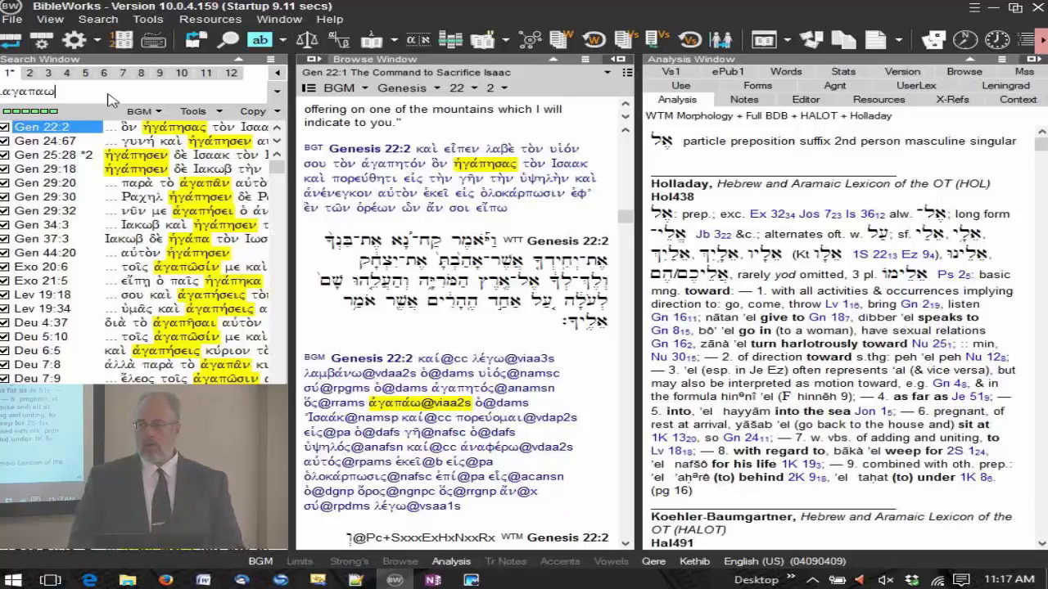
pyautogui.press('Return')
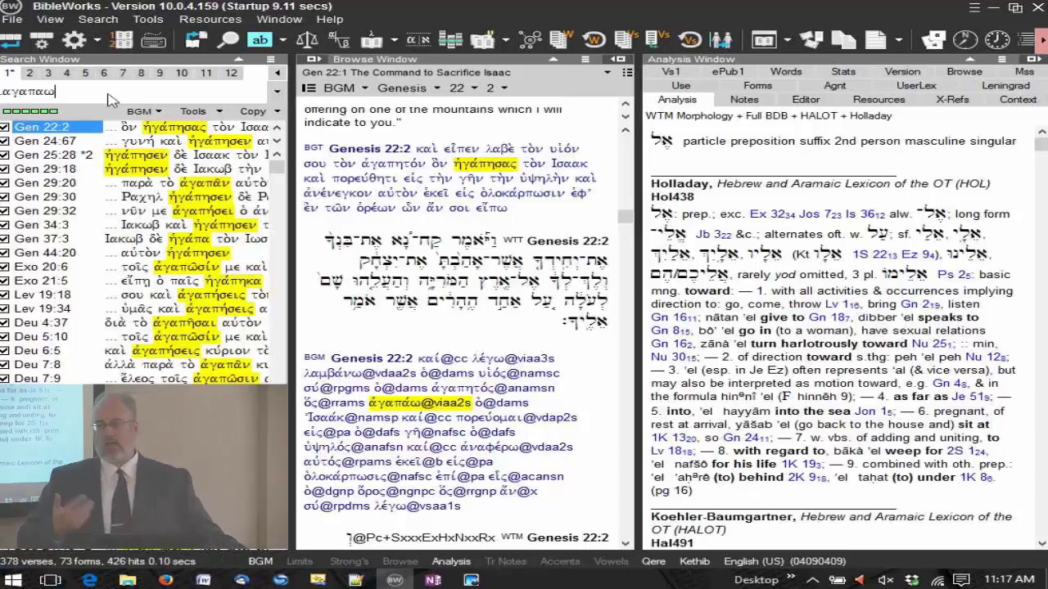
pyautogui.press('Up')
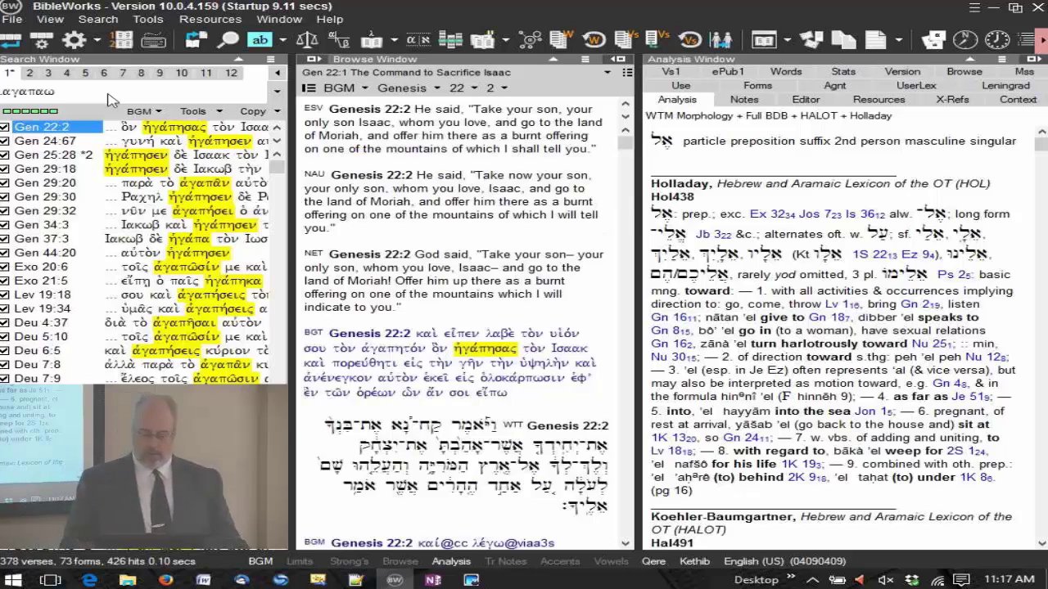